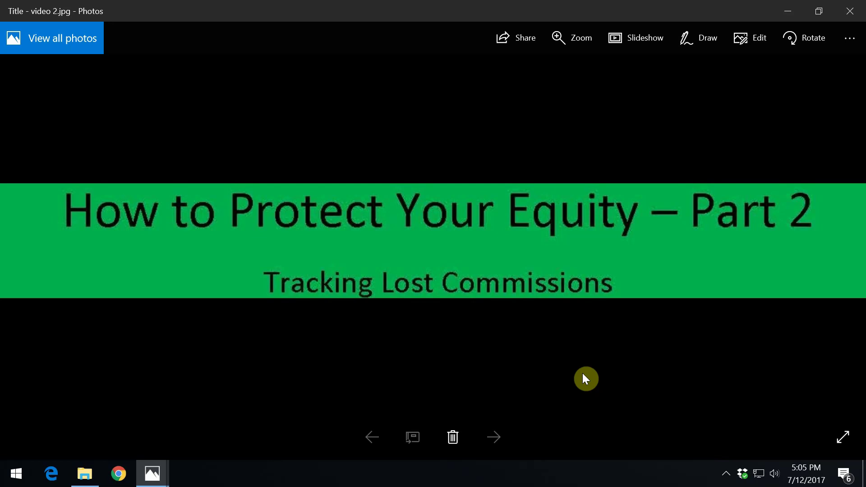
Go back to the scanned SnackTrackingfilled.jpg handwritten form in Photos.
key(Left)
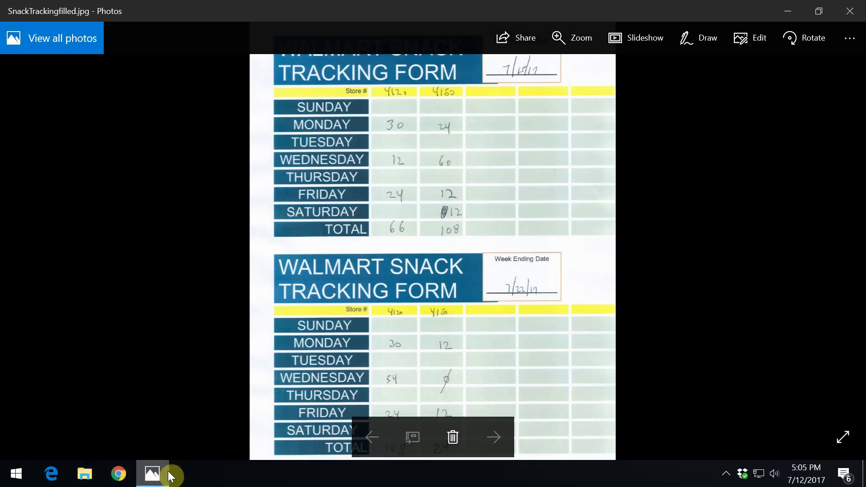
Open File Explorer and navigate to This PC > Documents.
click(86, 475)
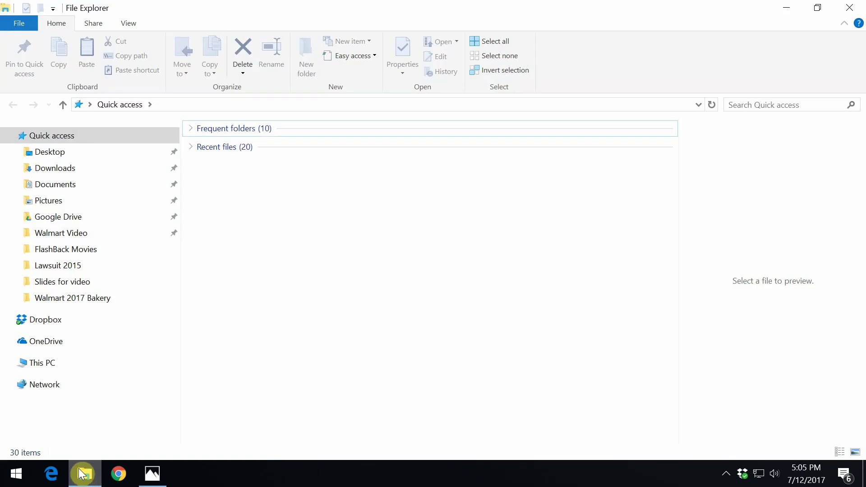
click(24, 206)
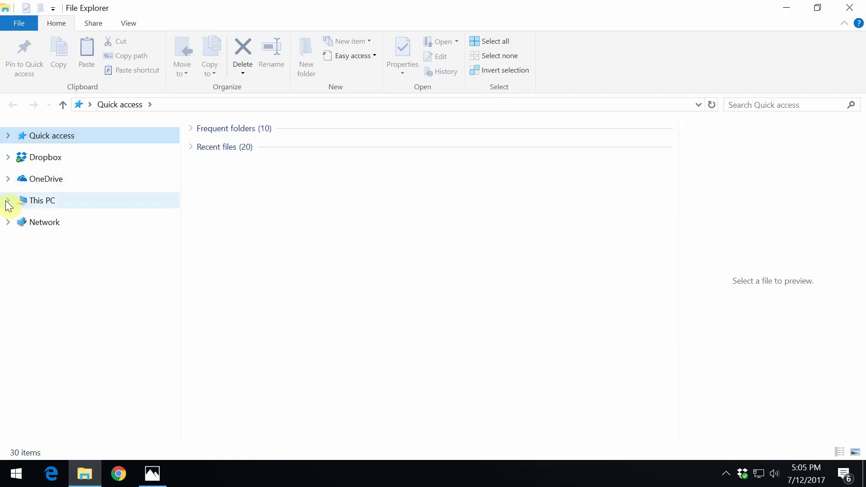
click(32, 205)
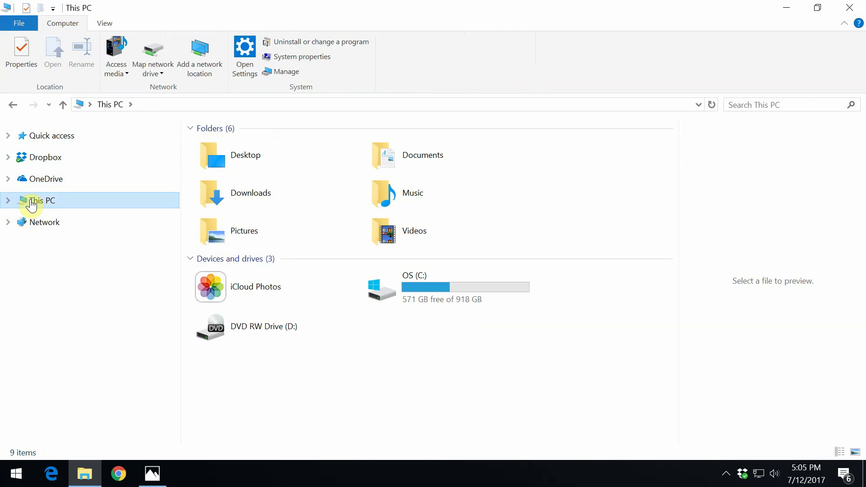
click(8, 201)
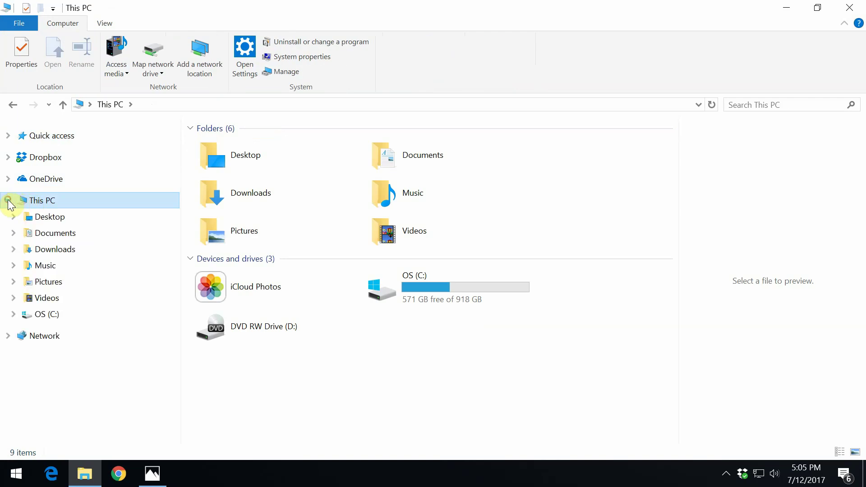
click(49, 238)
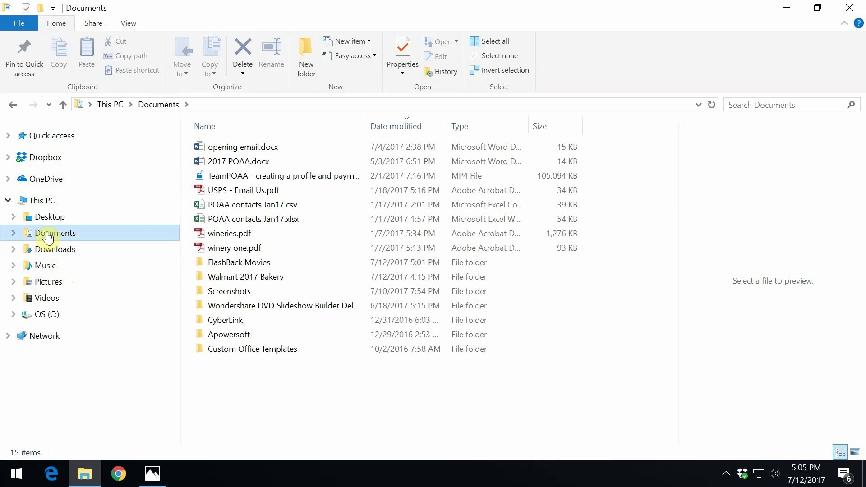
Create a new folder named 'Walmart 2017 Snacks' inside Documents.
right_click(49, 239)
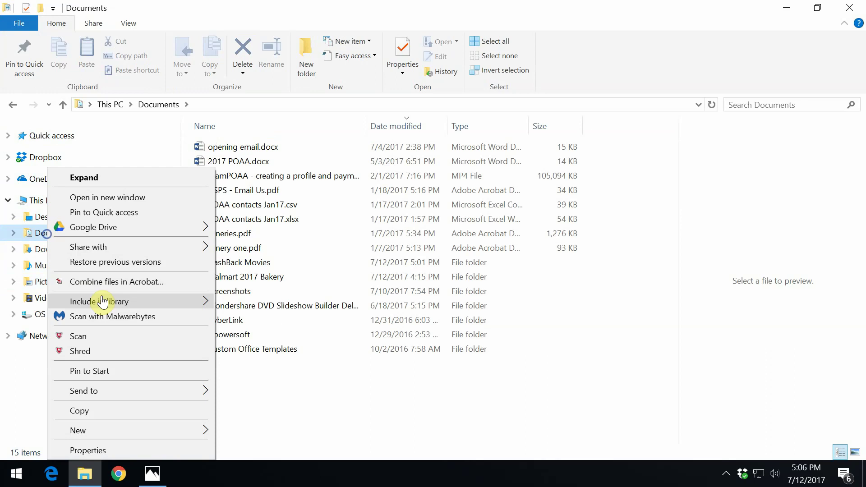
mouse_move(136, 434)
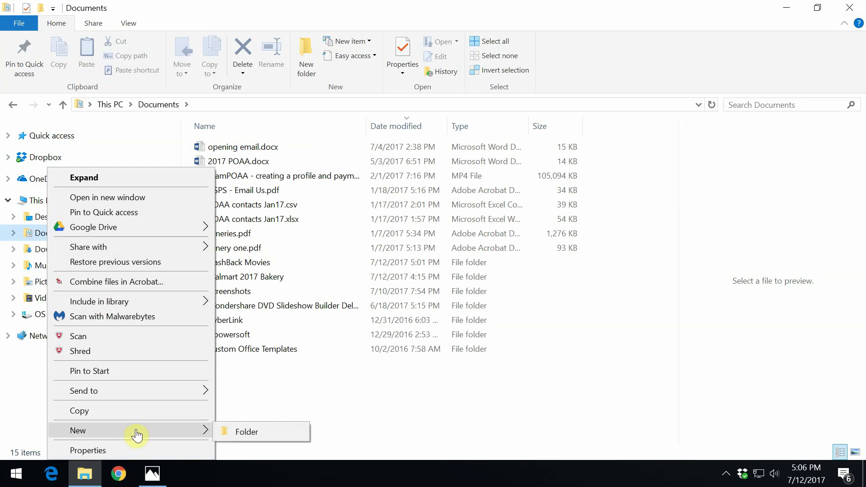
click(247, 440)
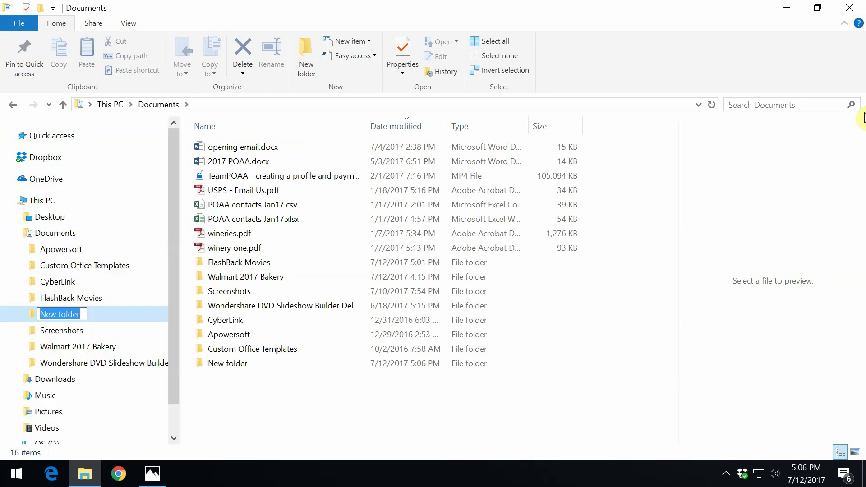
text(Walm)
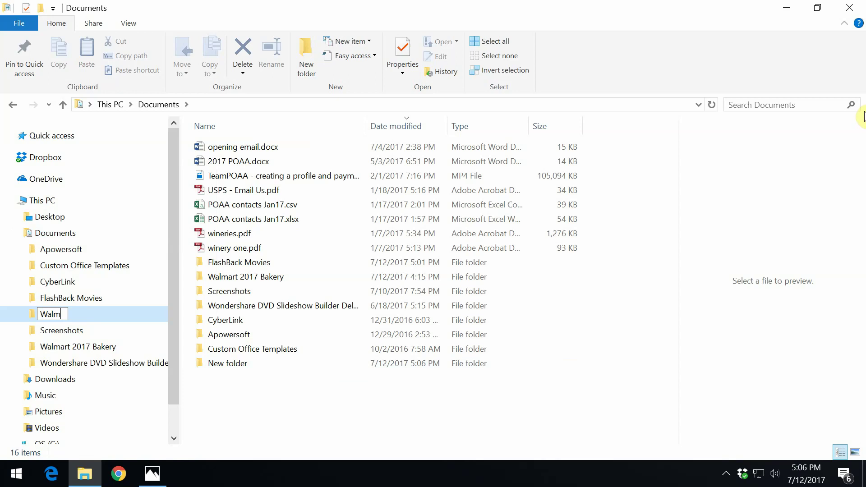
text(art 2017 S)
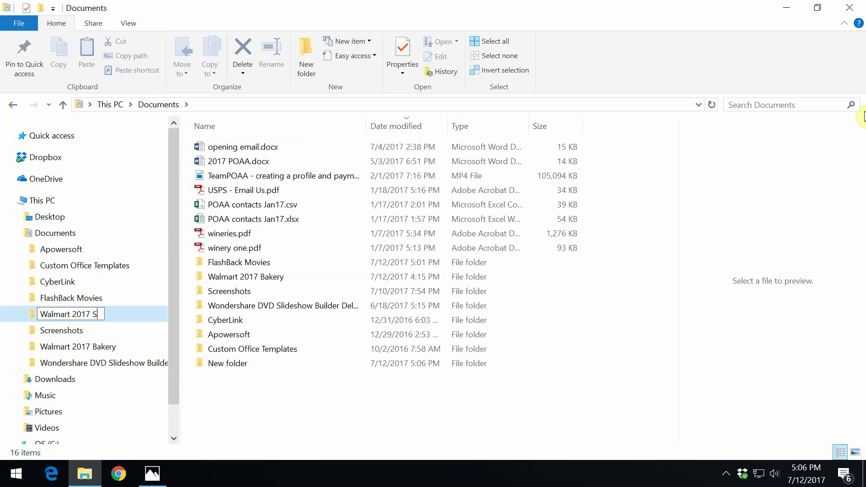
text(nacks)
key(Return)
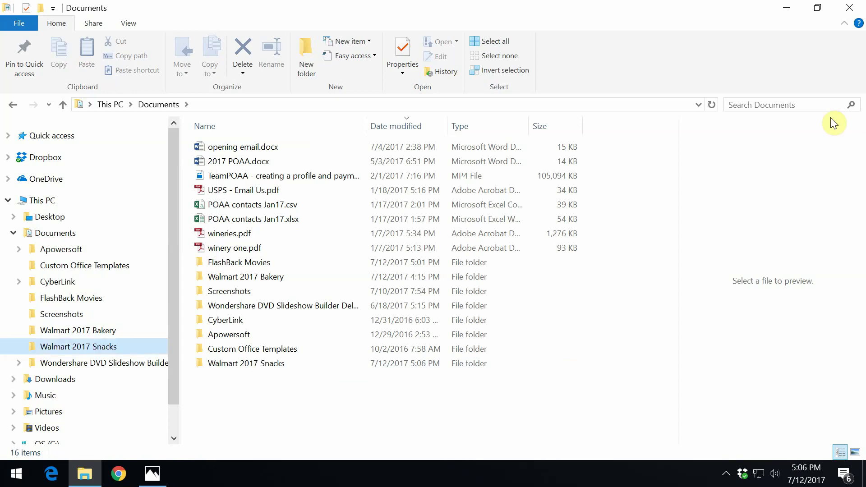
click(123, 479)
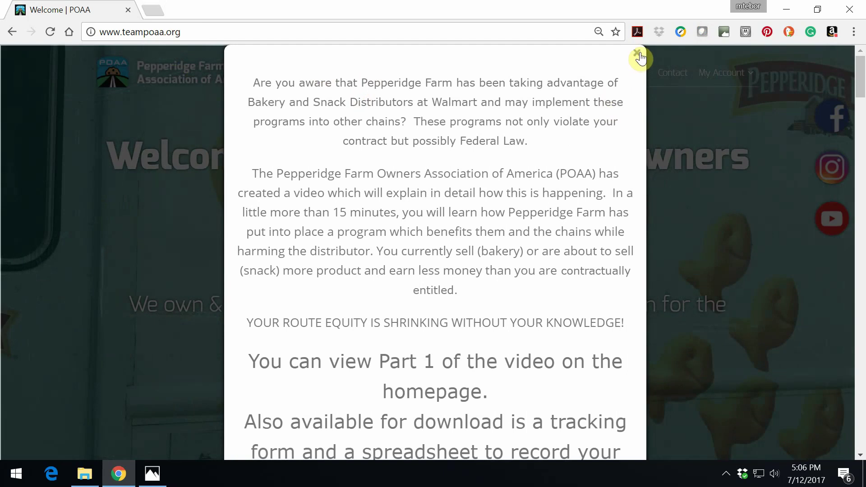
Dismiss the teampoaa.org welcome popup and scroll down to the Downloads links.
click(638, 54)
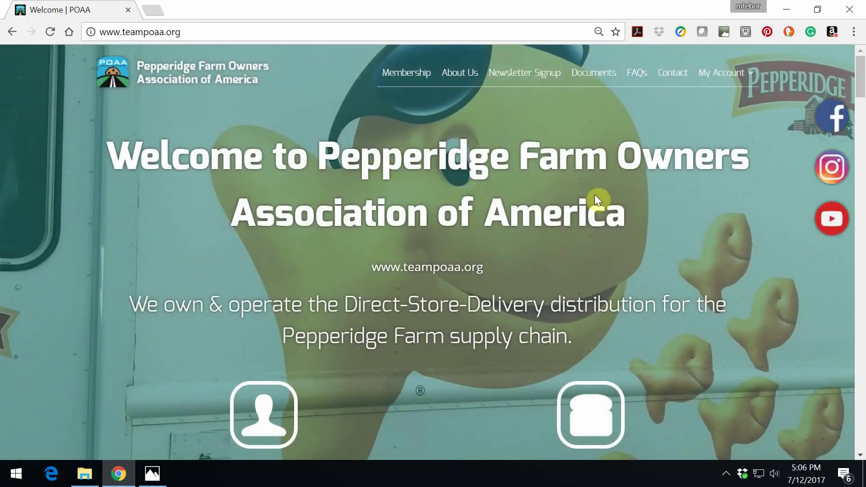
scroll(405, 270, down, 3)
scroll(397, 229, down, 5)
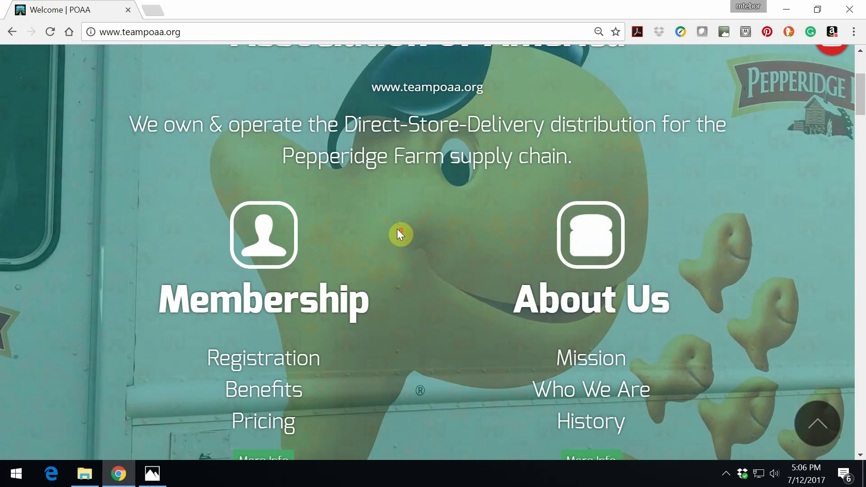
scroll(400, 235, down, 7)
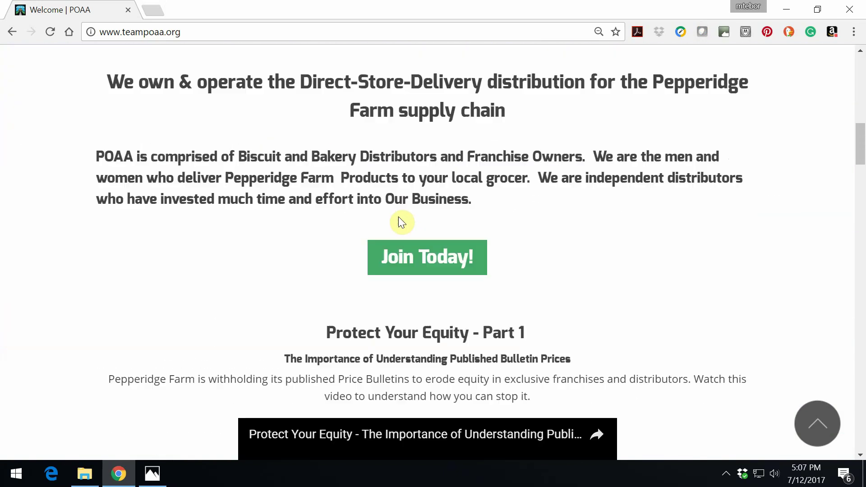
scroll(292, 279, down, 3)
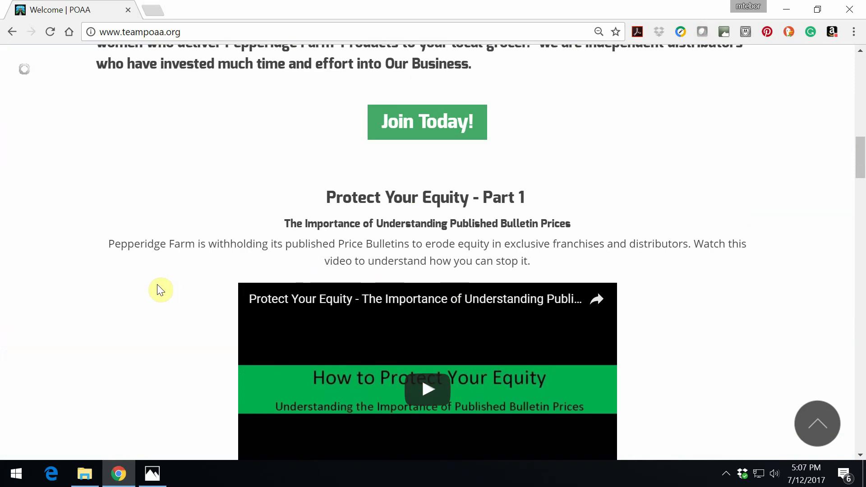
scroll(155, 289, down, 2)
scroll(156, 289, down, 3)
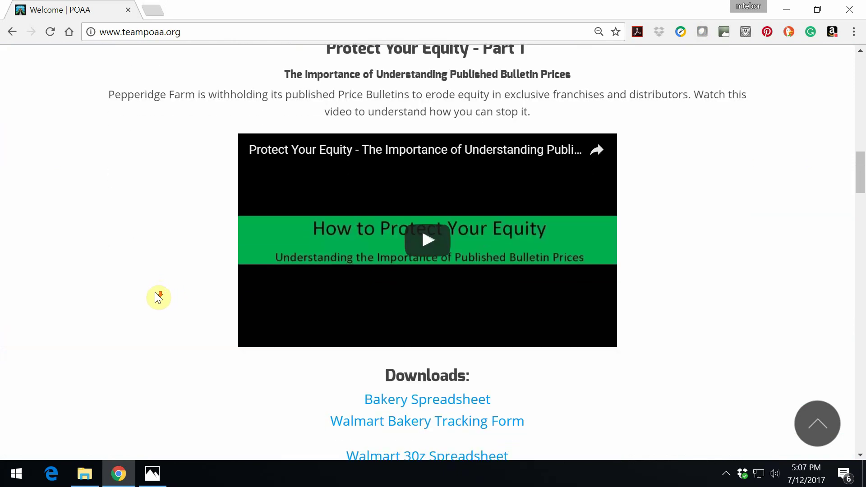
scroll(158, 297, down, 2)
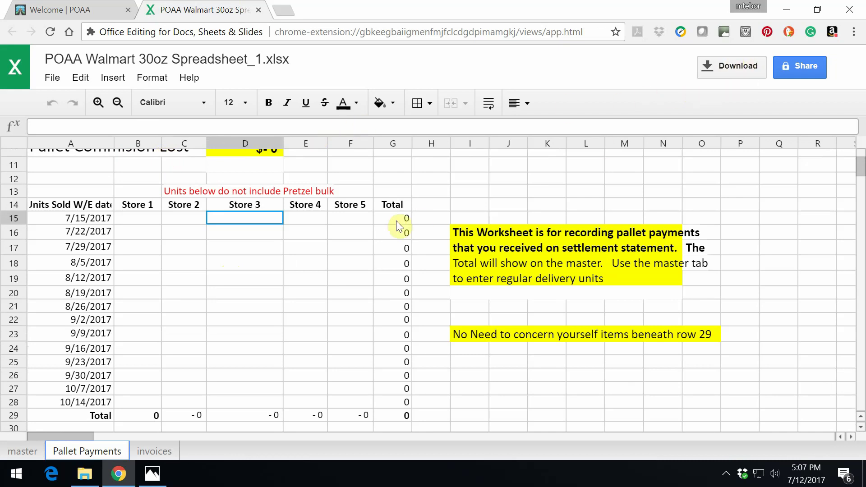
Download POAA Walmart 30oz Spreadsheet_1.xlsx into Documents\Walmart 2017 Snacks.
click(725, 66)
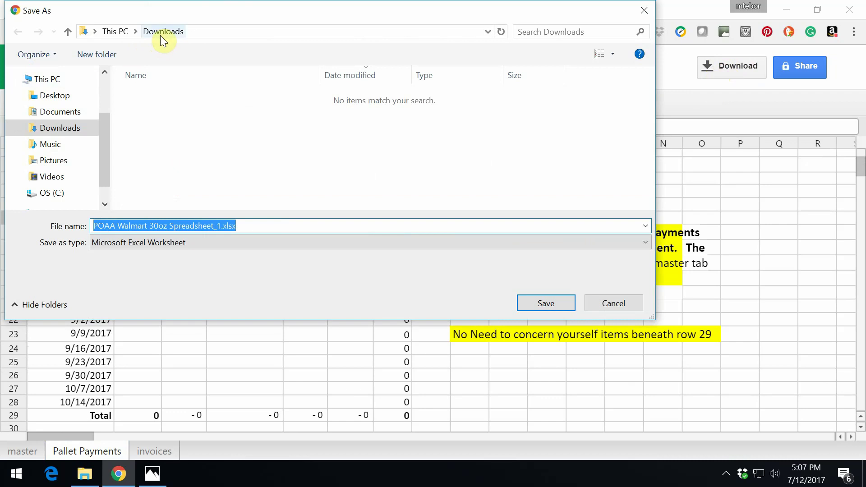
click(64, 113)
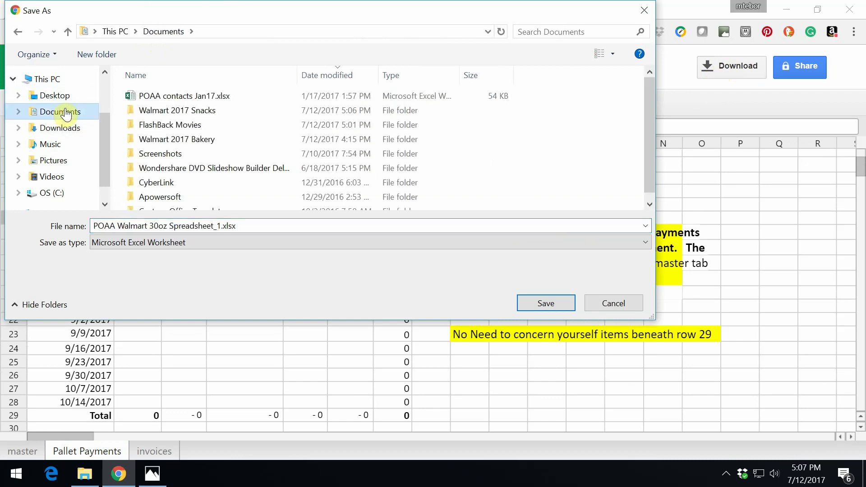
click(150, 115)
click(149, 113)
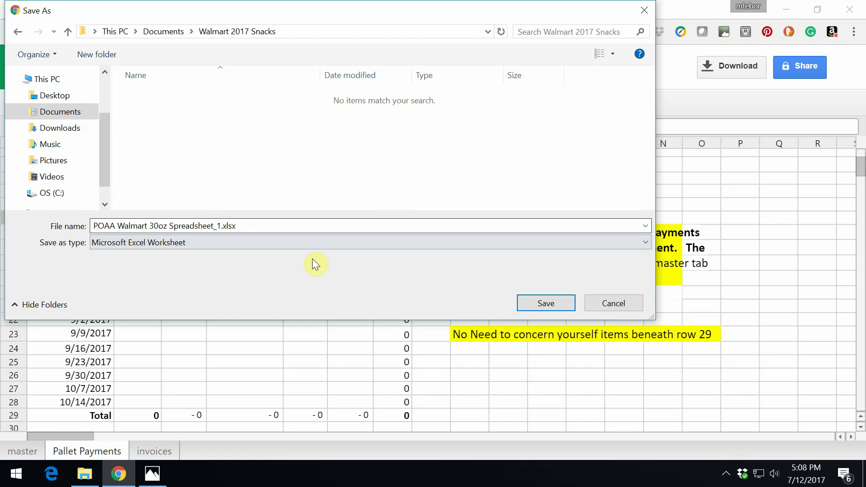
click(546, 303)
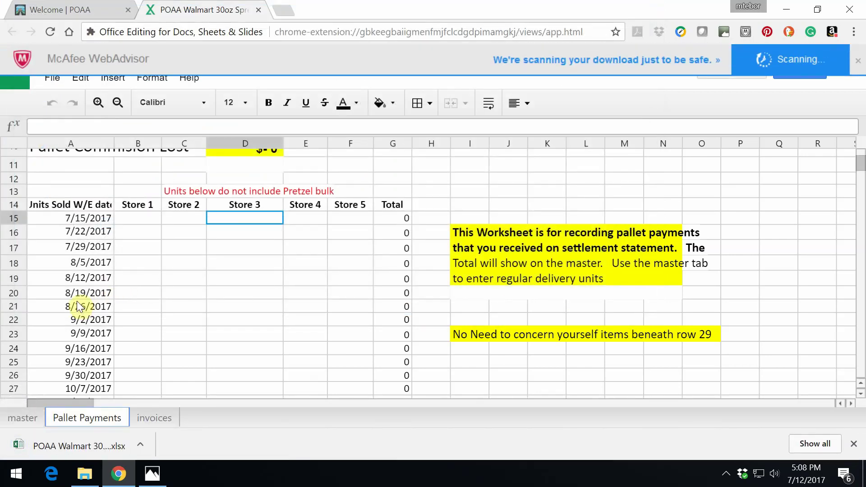
Close the spreadsheet tab and save Walmart 30oz tracking form_1.pdf into Walmart 2017 Snacks.
click(258, 10)
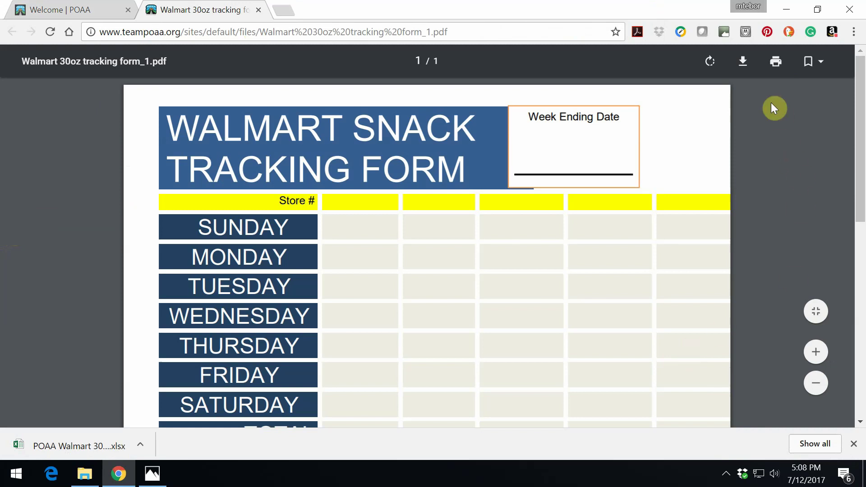
click(742, 67)
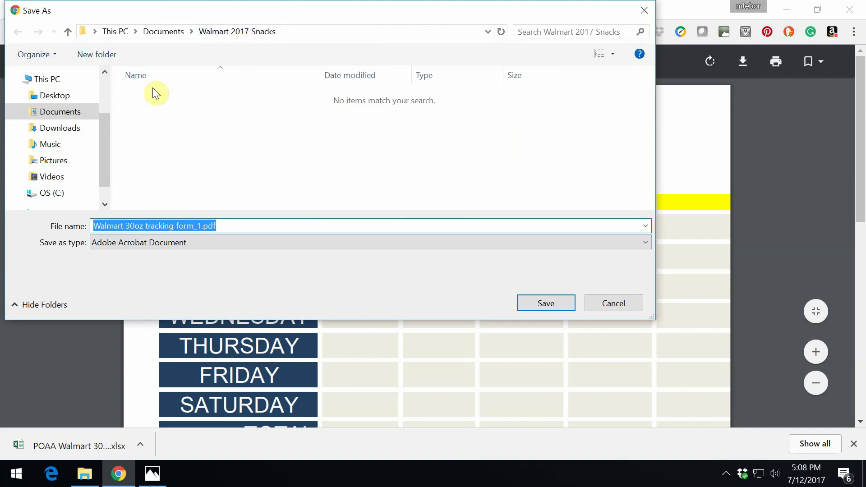
click(39, 116)
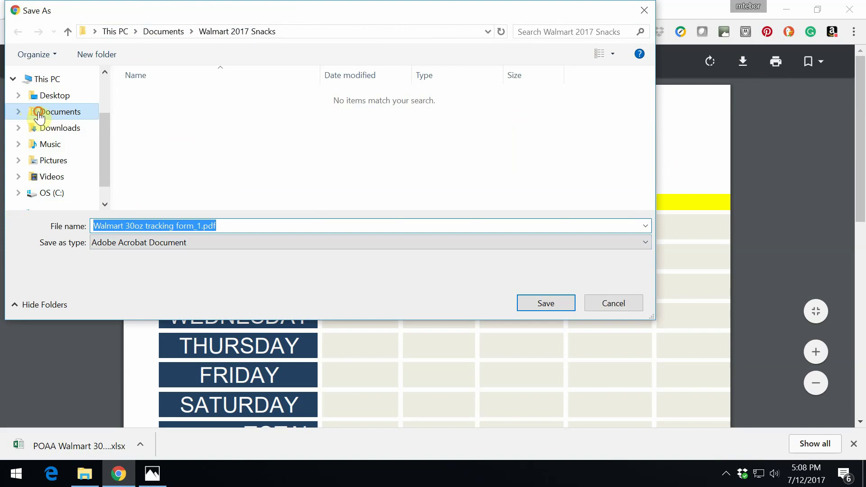
click(153, 140)
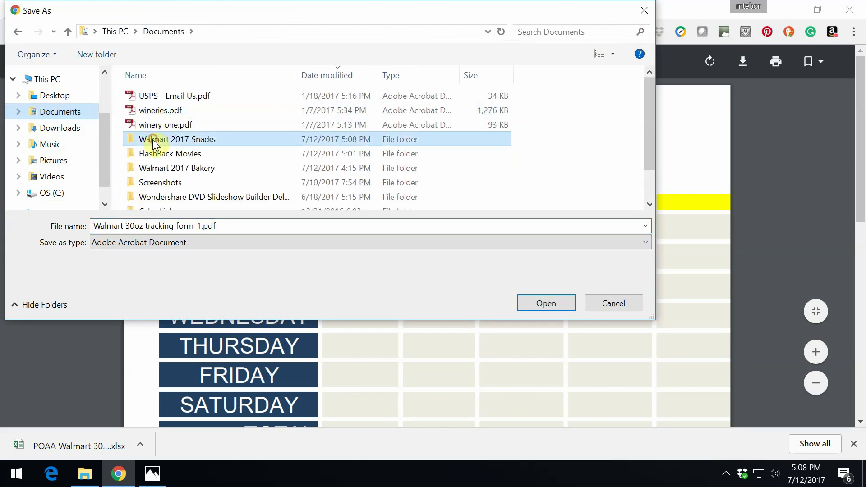
click(548, 306)
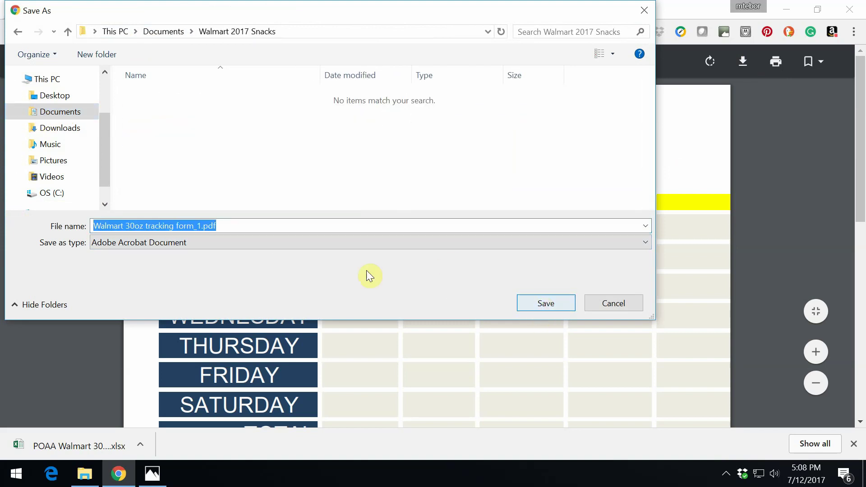
click(539, 303)
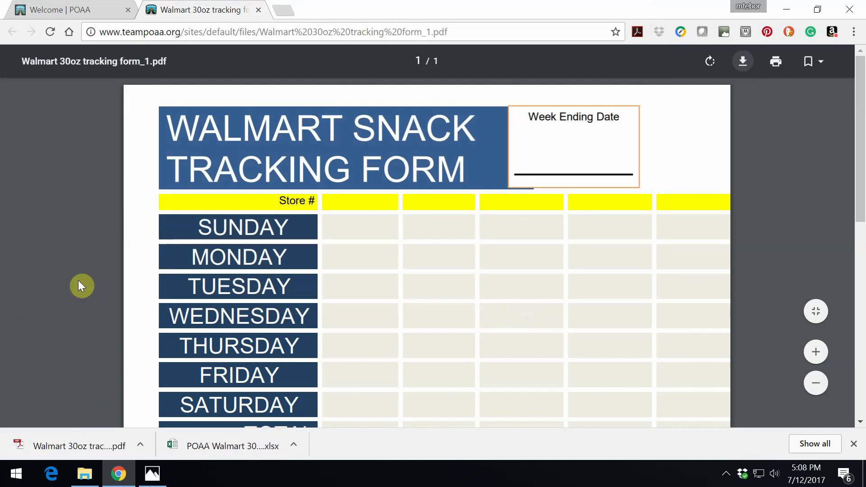
Close the PDF tab and open Walmart 30oz tracking form_1.pdf from the Walmart 2017 Snacks folder.
click(258, 10)
key(alt+Tab)
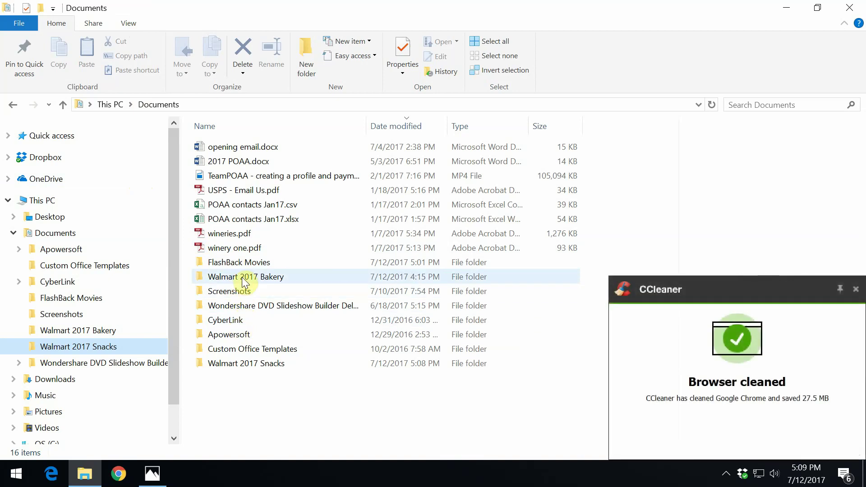
click(239, 366)
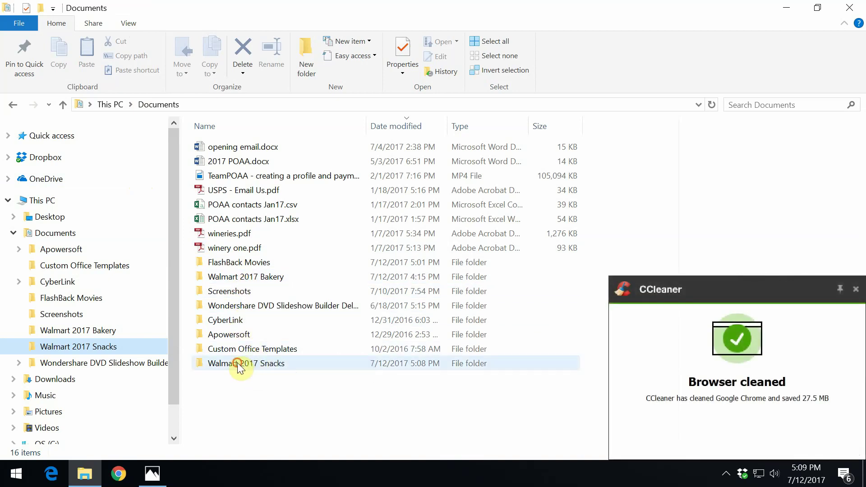
double_click(239, 366)
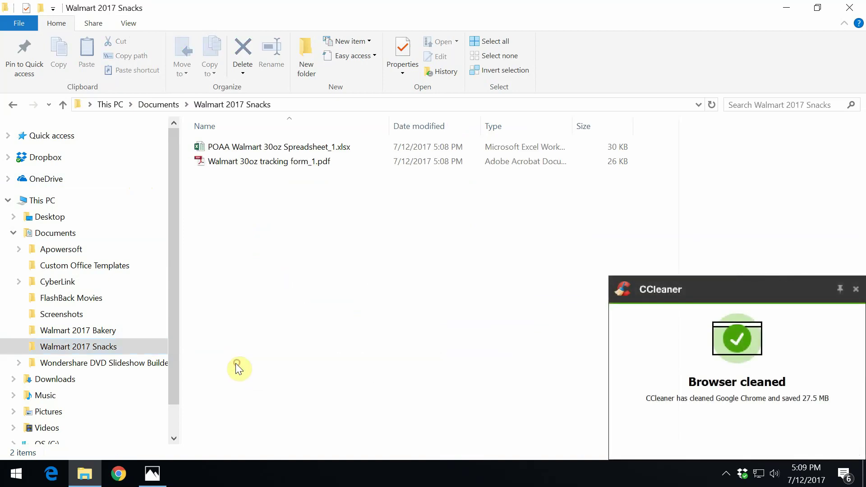
double_click(266, 165)
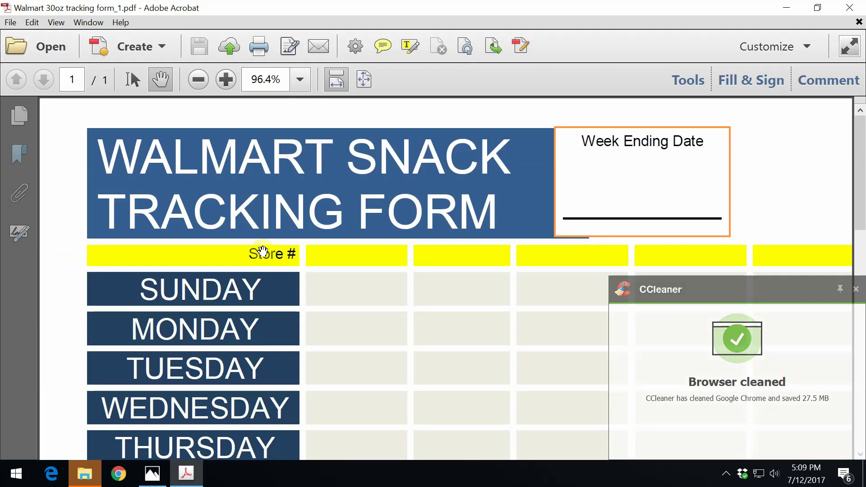
Dismiss the browser-cleaned notification and scroll through the blank tracking form in Acrobat.
click(854, 289)
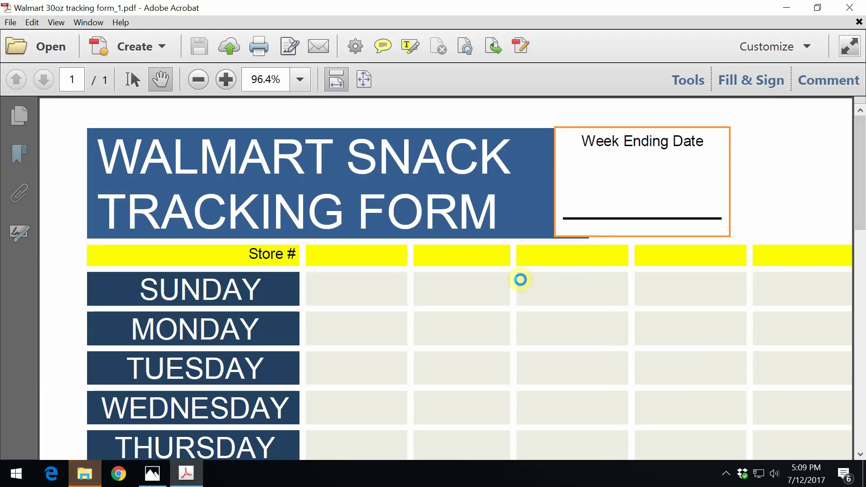
scroll(514, 278, down, 1)
scroll(509, 284, down, 1)
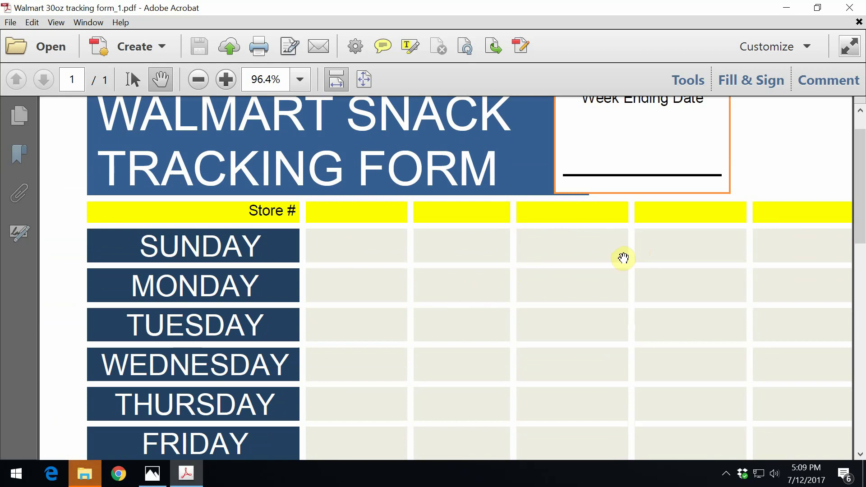
scroll(630, 254, down, 2)
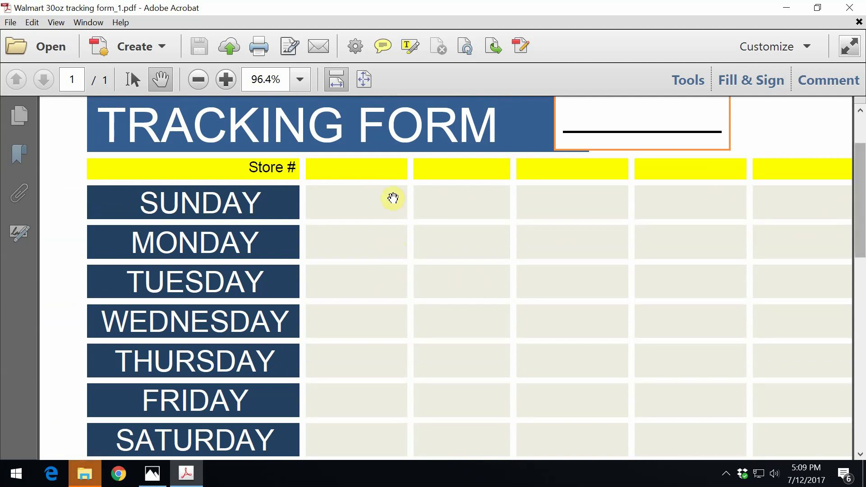
scroll(468, 204, down, 1)
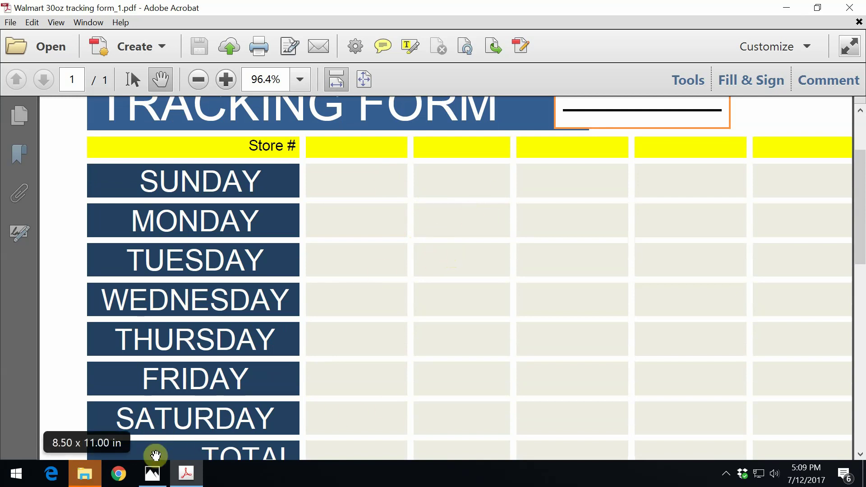
Bring up SnackTrackingfilled.jpg and view it full screen, then return to normal view.
click(153, 474)
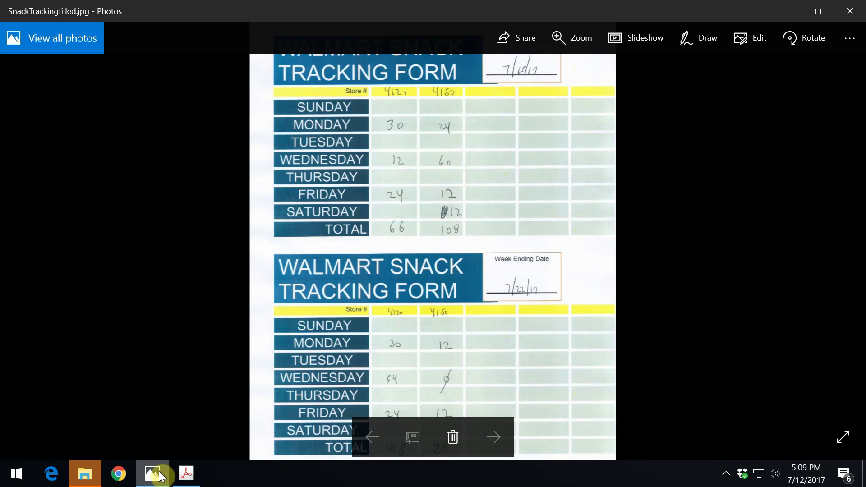
click(860, 448)
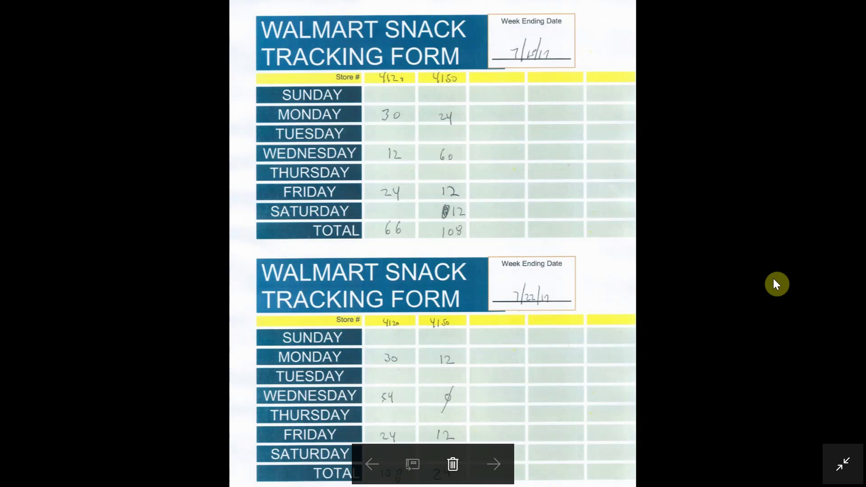
key(Escape)
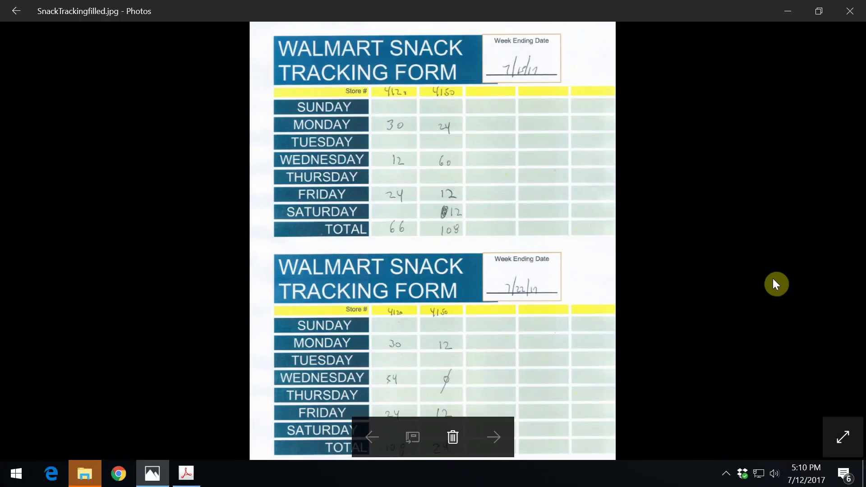
Close the photo and open POAA Walmart 30oz Spreadsheet_1.xlsx from Walmart 2017 Snacks.
click(850, 14)
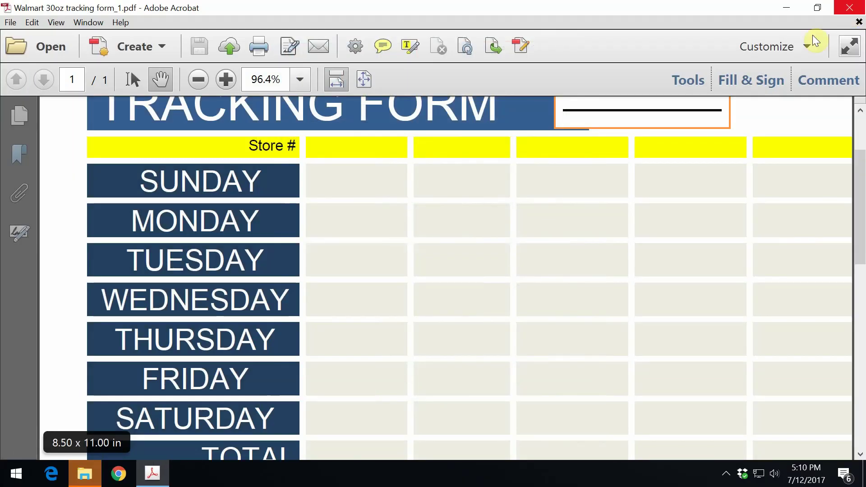
click(92, 479)
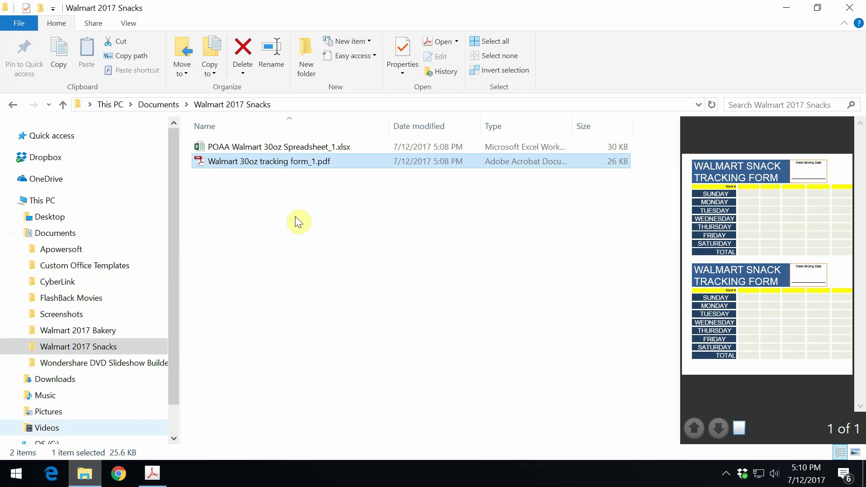
click(304, 149)
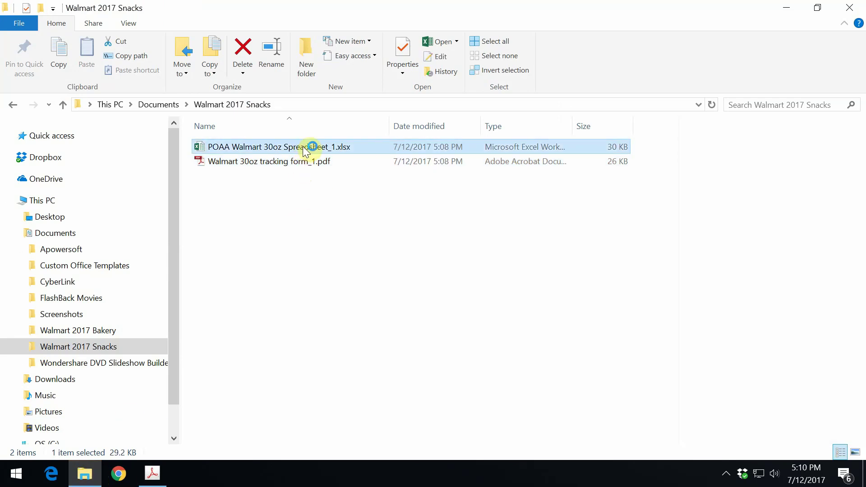
double_click(304, 150)
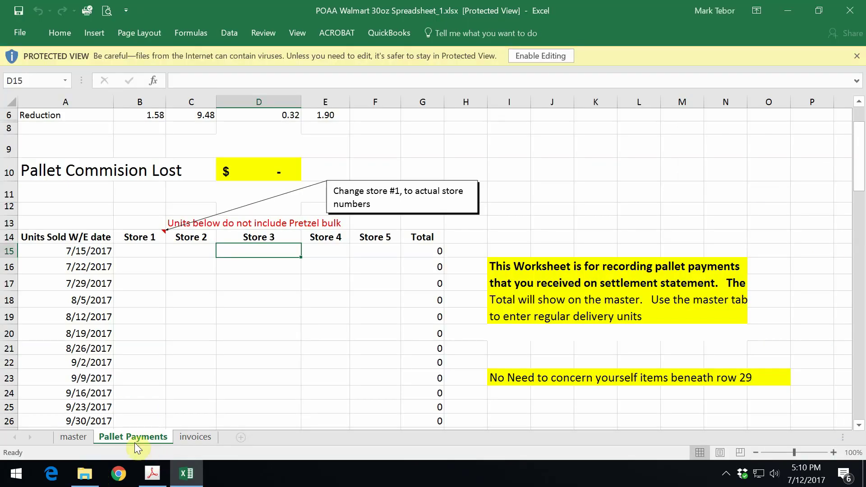
Go to the master sheet's B14 Store 1 heading and enable editing.
click(81, 438)
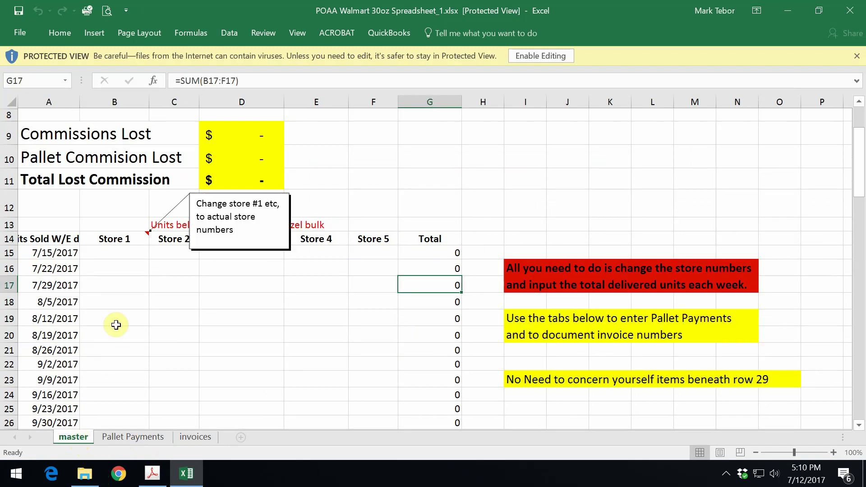
click(121, 238)
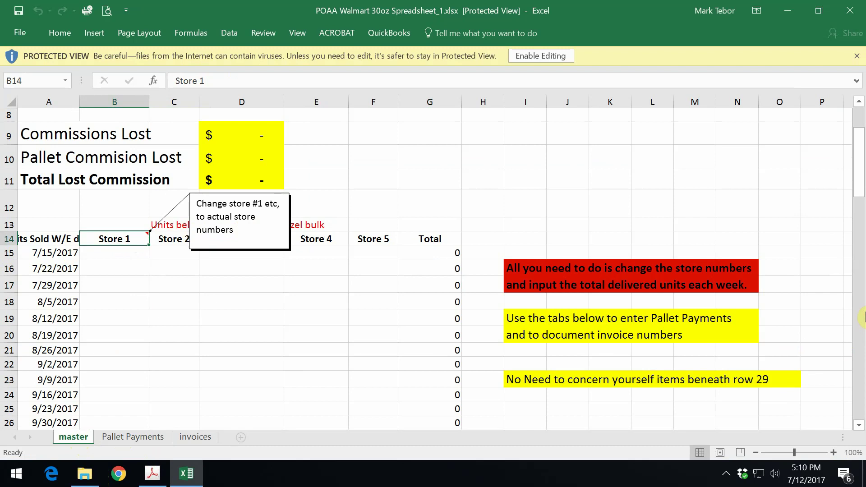
click(547, 59)
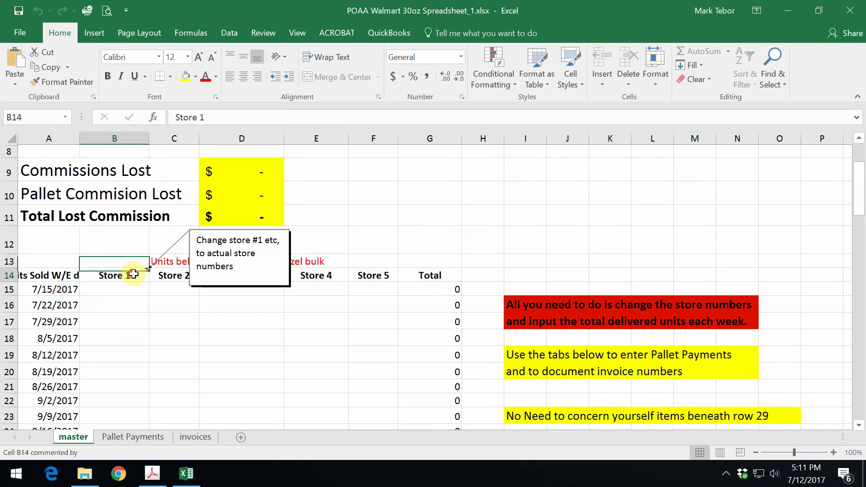
Enter store numbers 4120 in B14 and 4150 in C14.
text(4120)
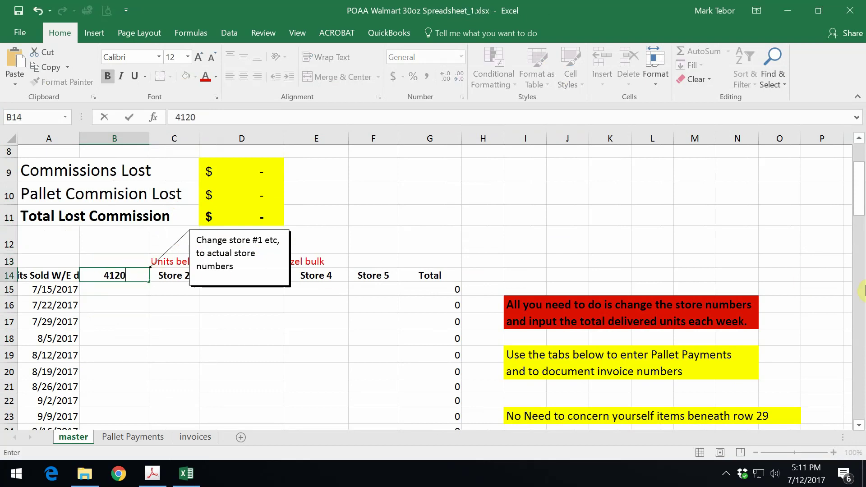
key(Tab)
text(4150)
key(Down)
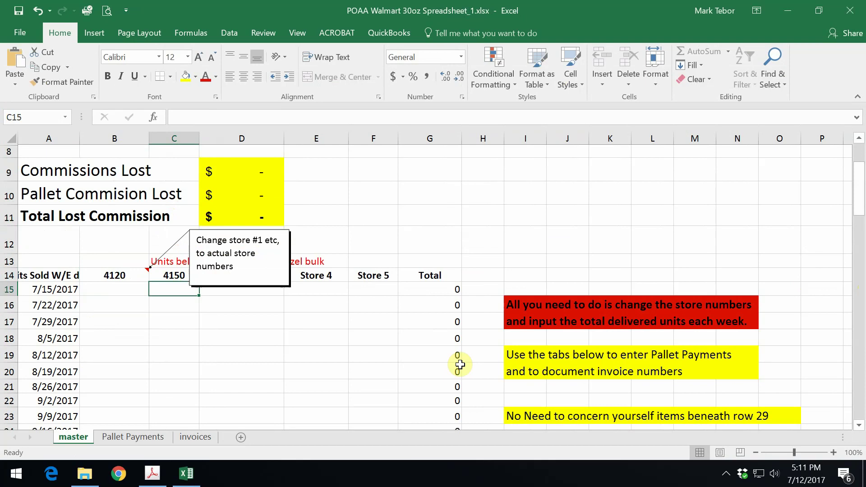
Enter weekly units: 66 and 108 for 7/15/2017, 108 and 24 for 7/22/2017.
key(Left)
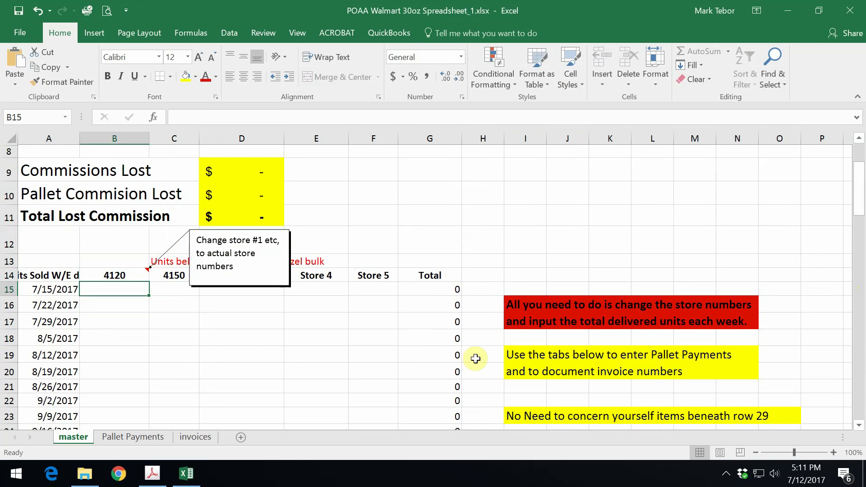
text(66)
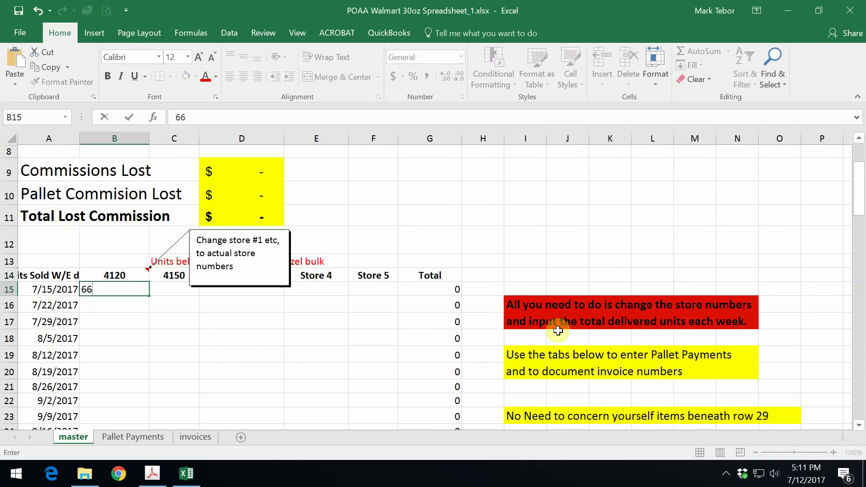
key(Right)
text(10)
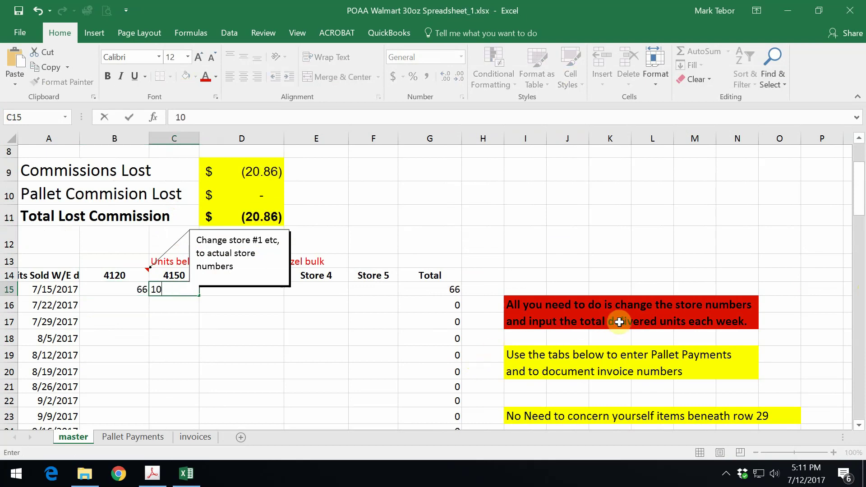
text(8)
key(Return)
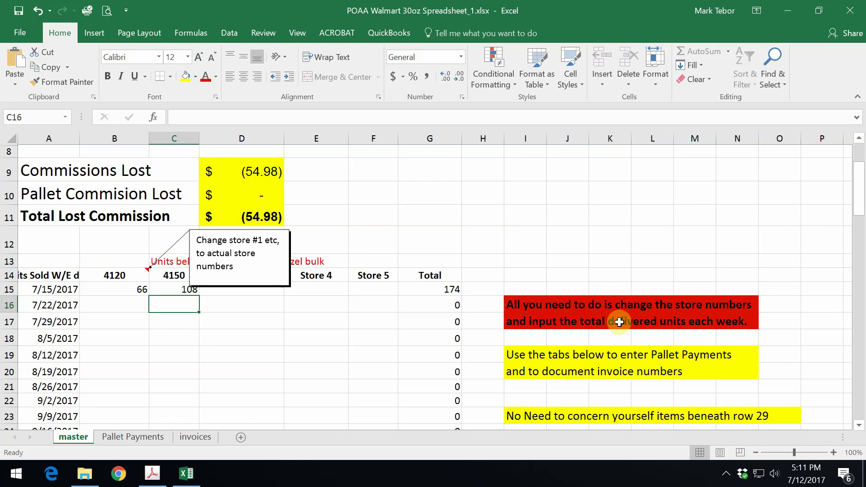
key(Left)
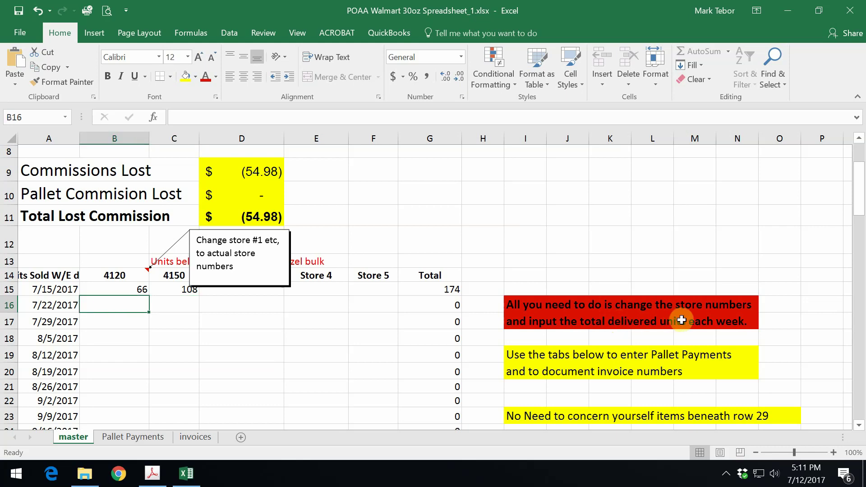
text(108)
key(Tab)
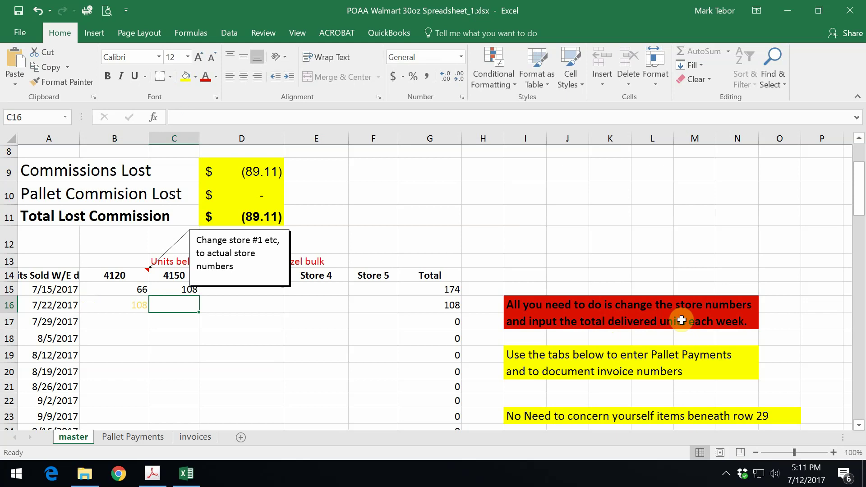
text(4)
key(BackSpace)
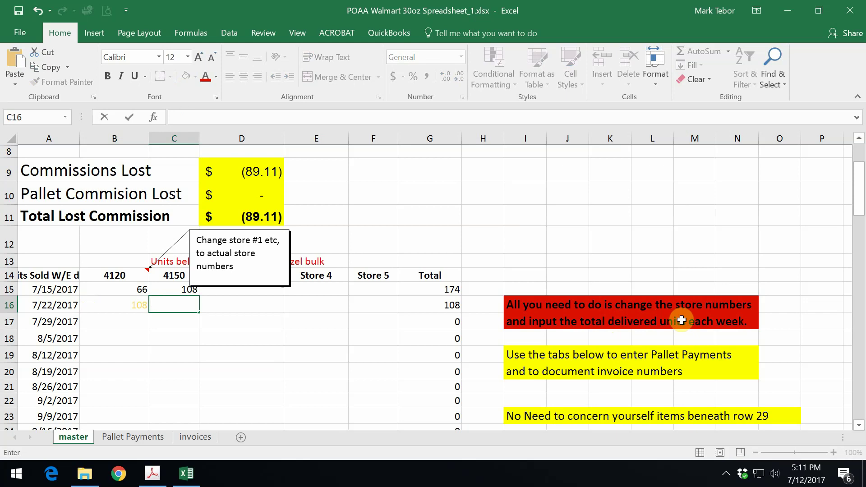
text(4)
key(Return)
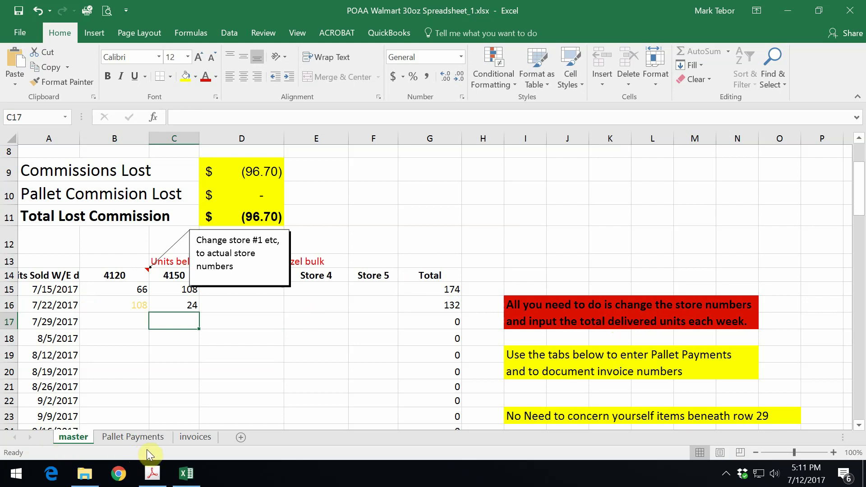
Scroll down the current sheet, then switch to the Pallet Payments sheet with store columns 4120 and 4150.
scroll(158, 396, down, 1)
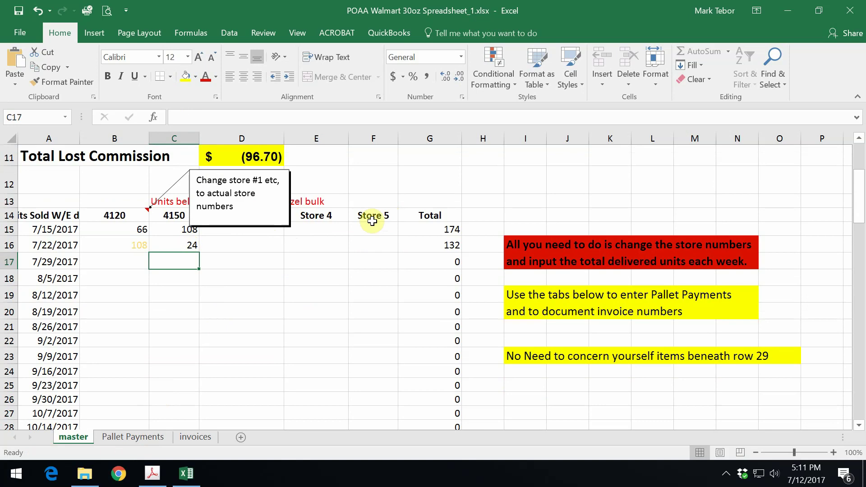
scroll(294, 348, down, 2)
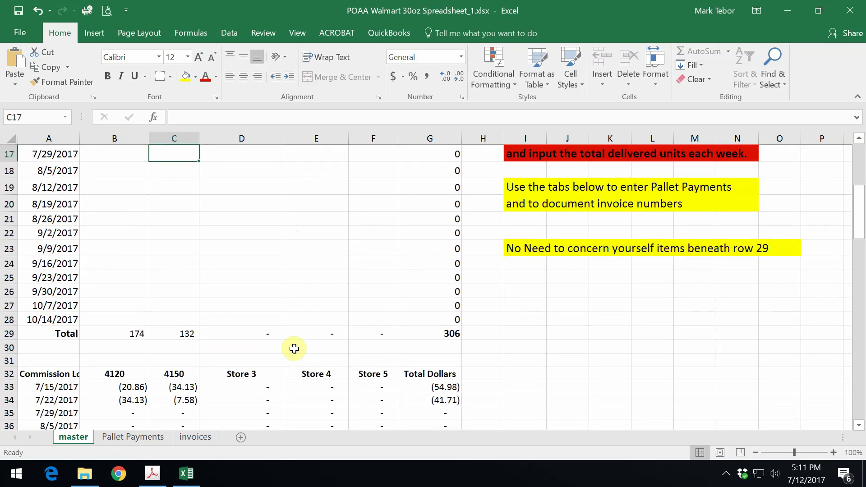
scroll(190, 348, down, 2)
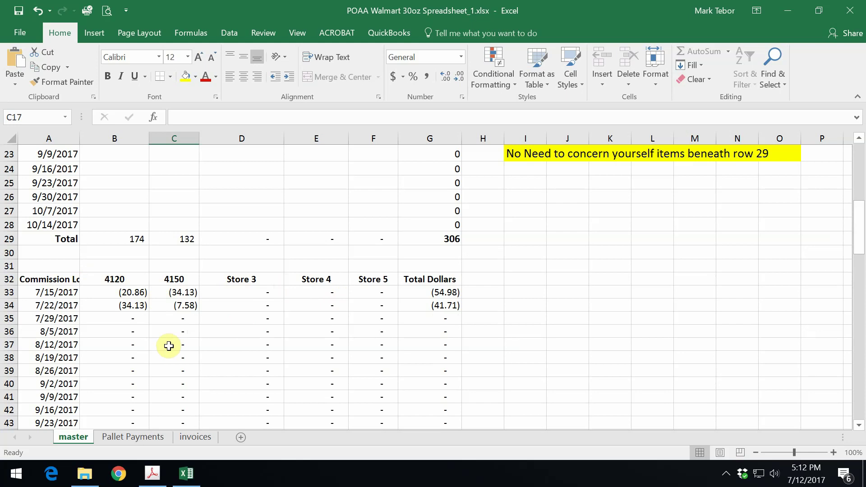
click(130, 434)
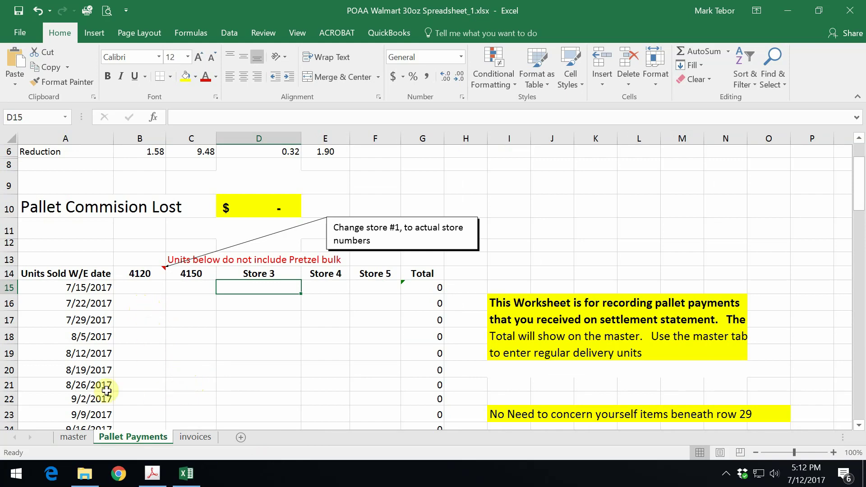
Enter 168 pallet units for store 4120 and 96 for store 4150 in the 8/12/2017 row.
click(143, 349)
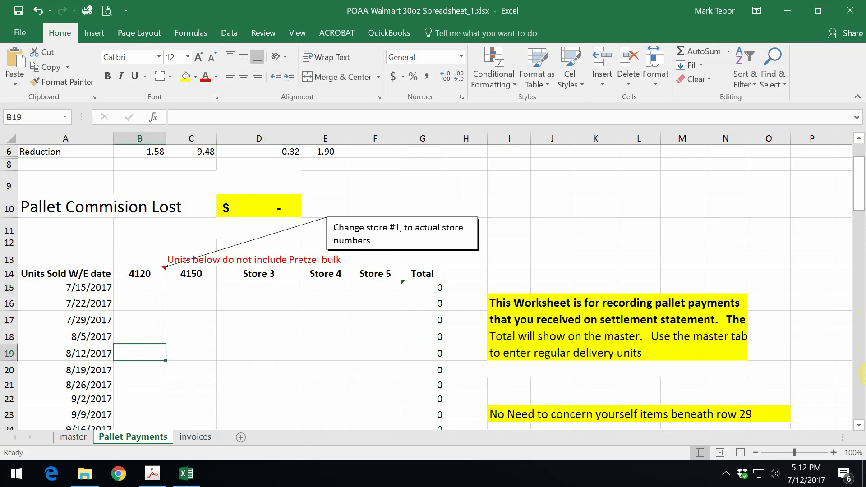
text(168)
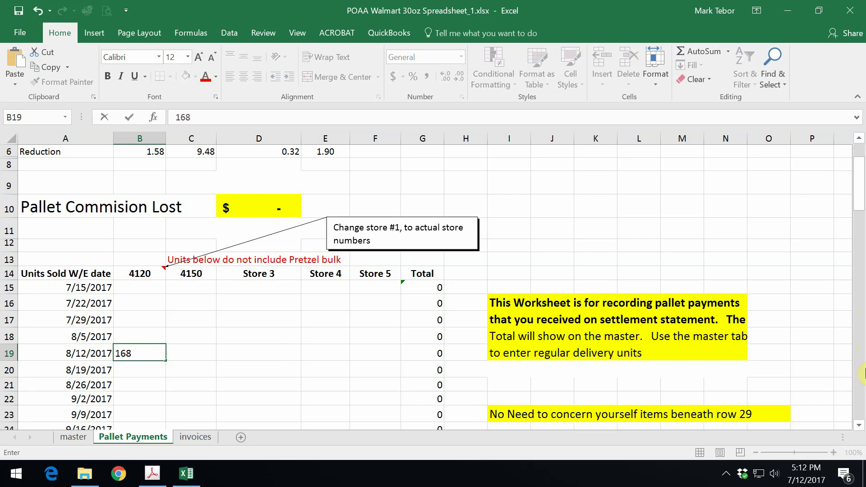
key(Return)
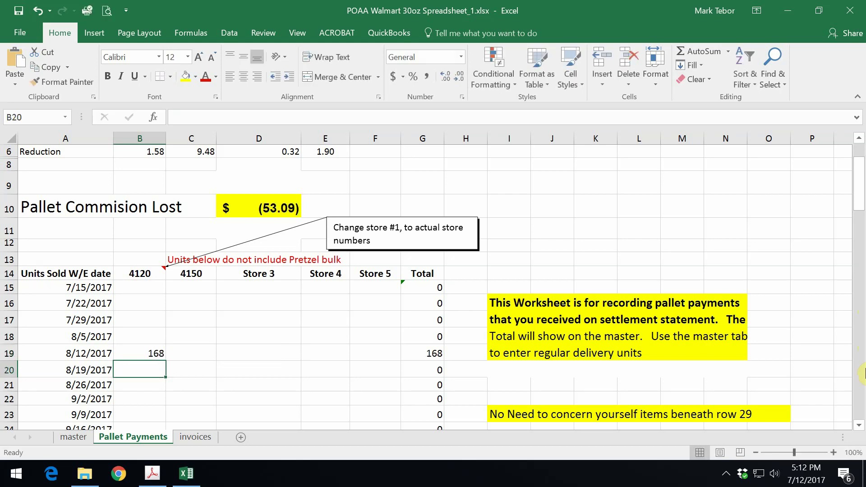
key(Up)
key(Right)
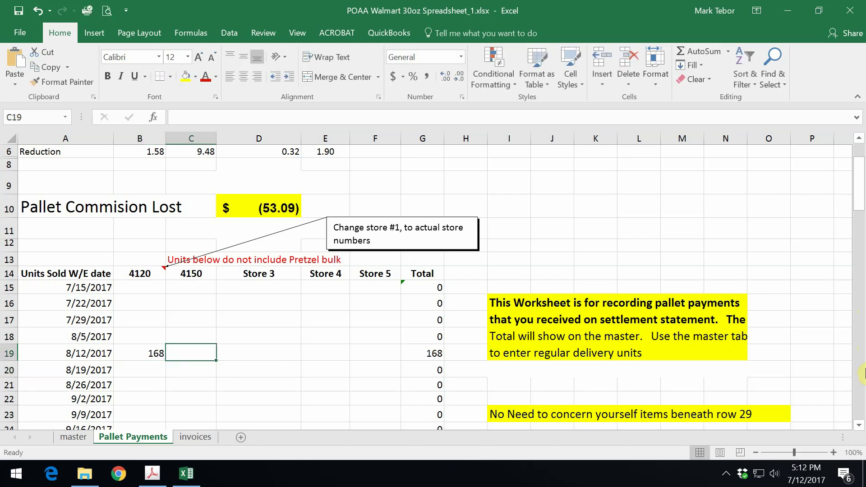
text(96)
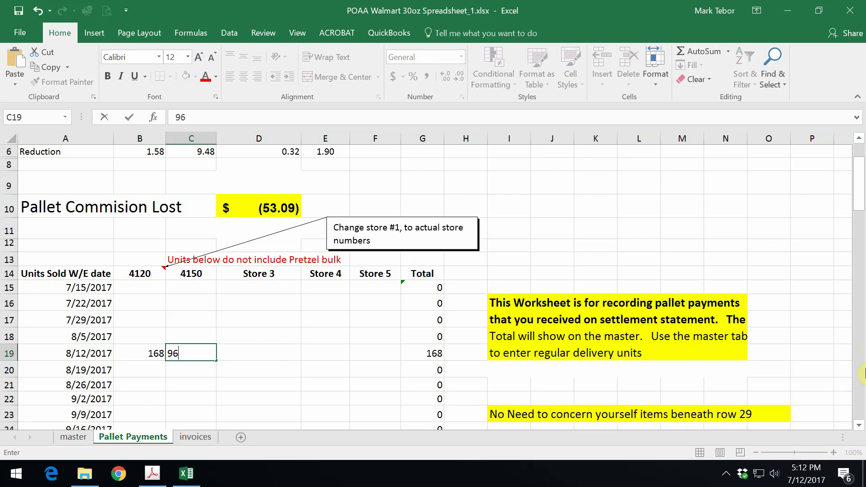
key(Return)
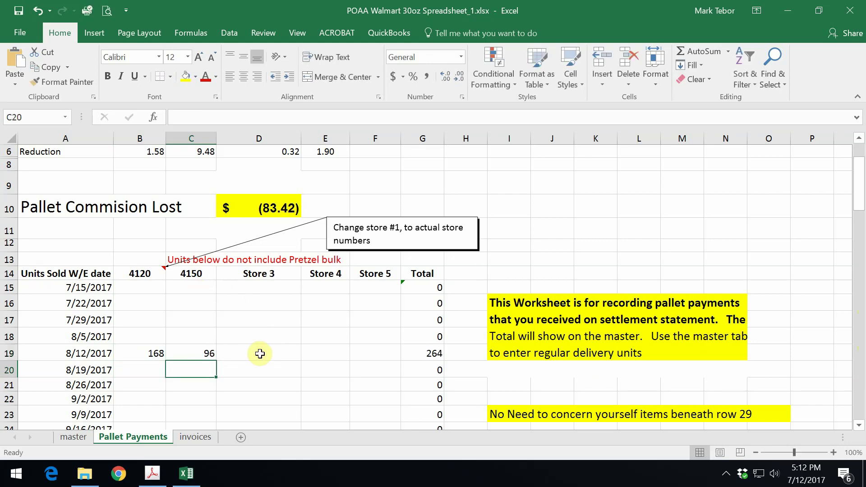
Review the master sheet's commission summary showing (180.12) lost, then go to the invoices sheet.
click(72, 437)
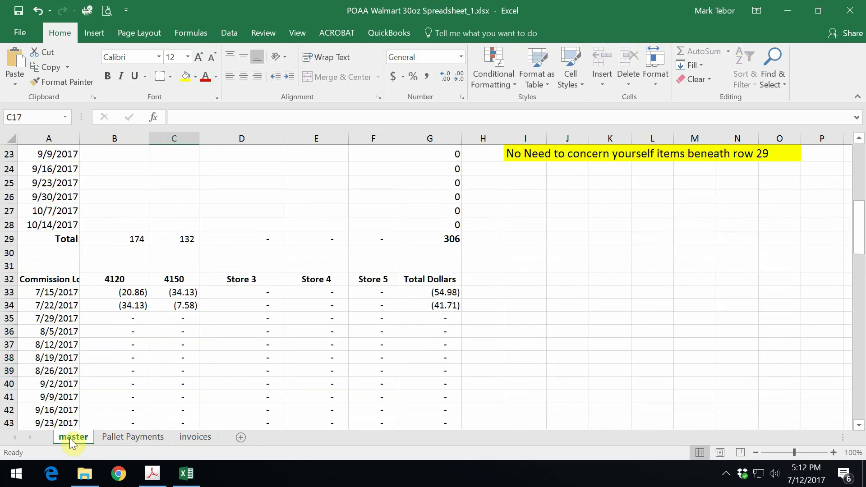
scroll(94, 423, up, 7)
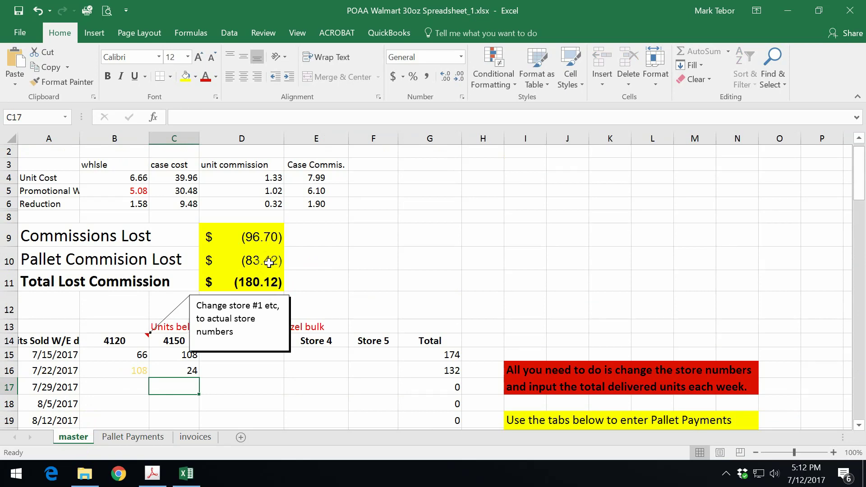
click(204, 439)
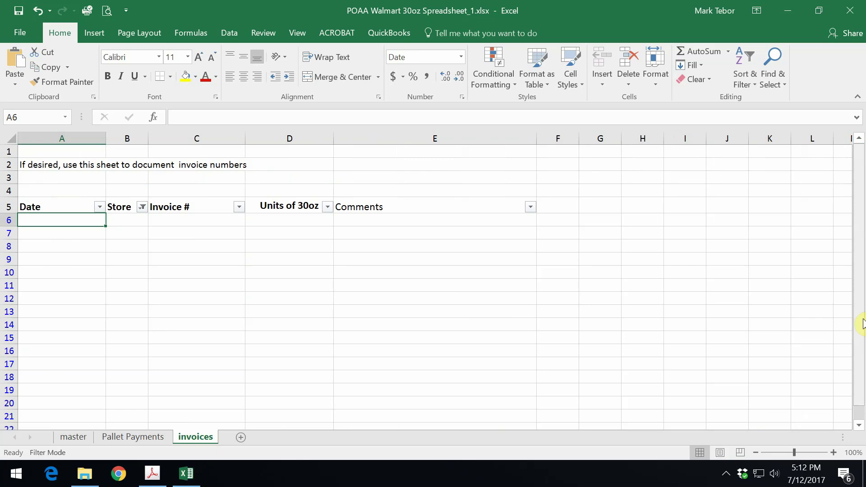
Log a 7/12/17 invoice for store 4150 with its invoice number and 108 units.
text(7/12/17)
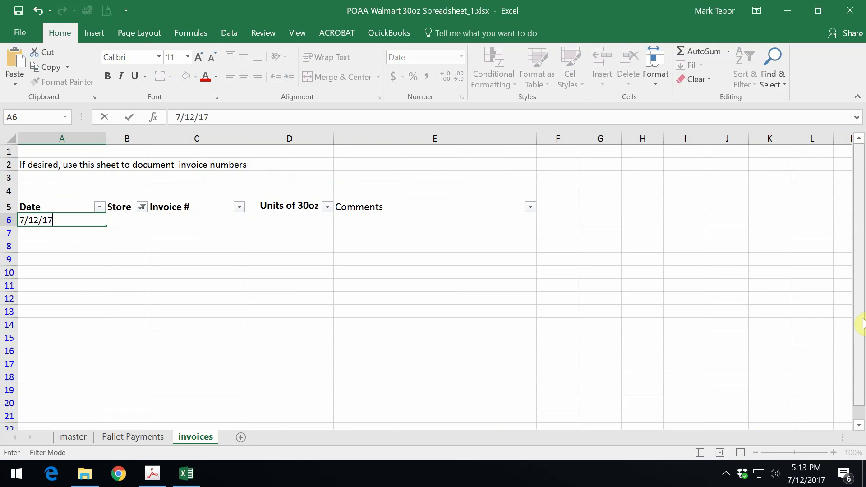
key(Tab)
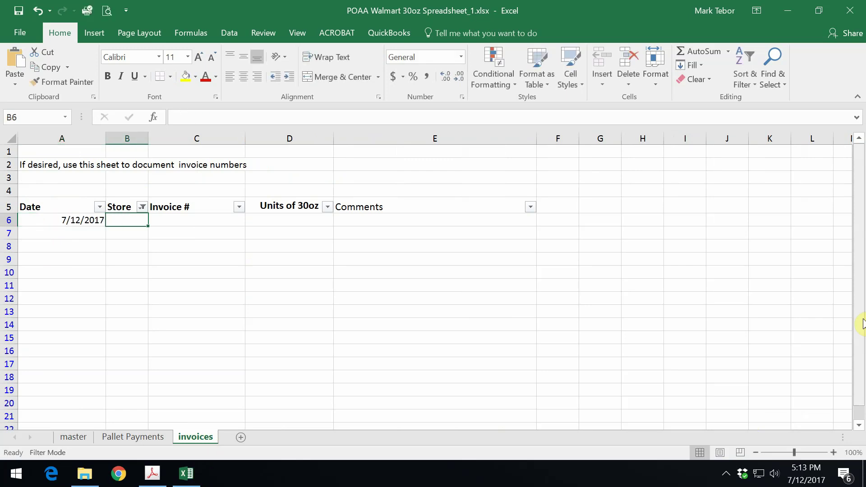
text(4150)
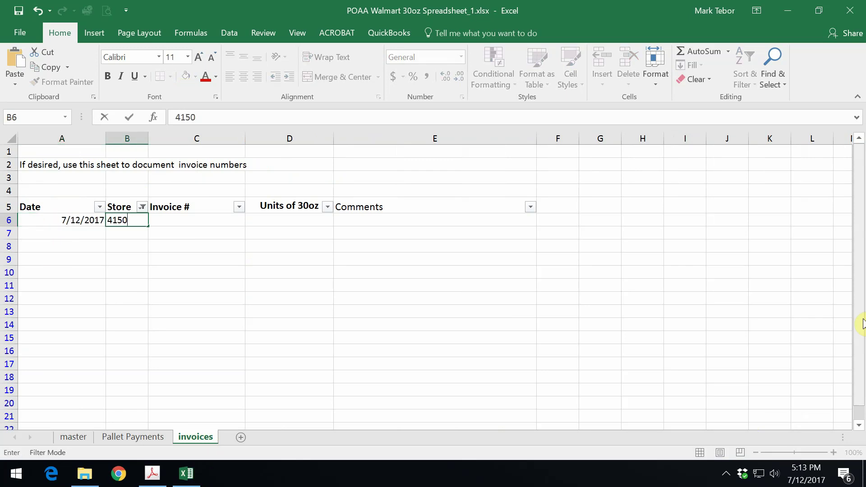
key(Tab)
text(555222)
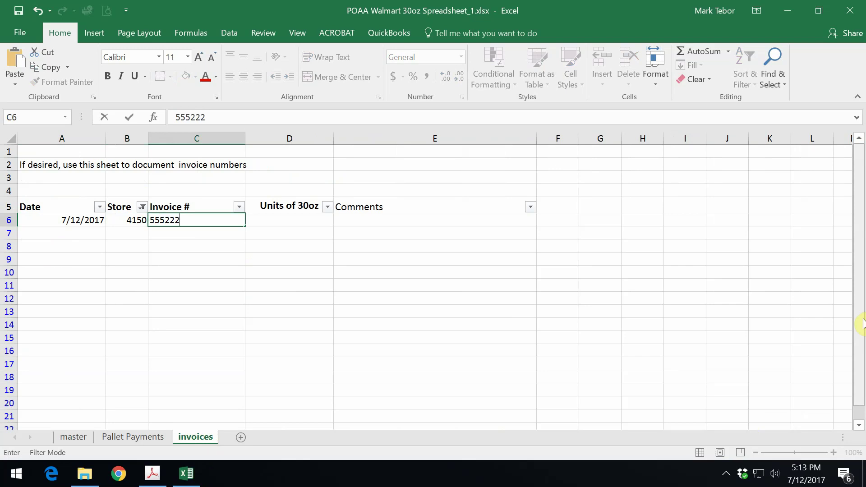
key(Tab)
text(108)
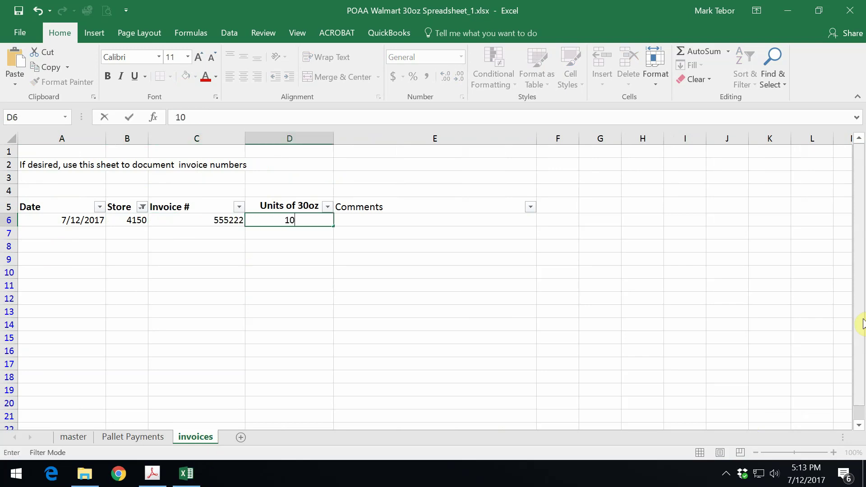
key(Tab)
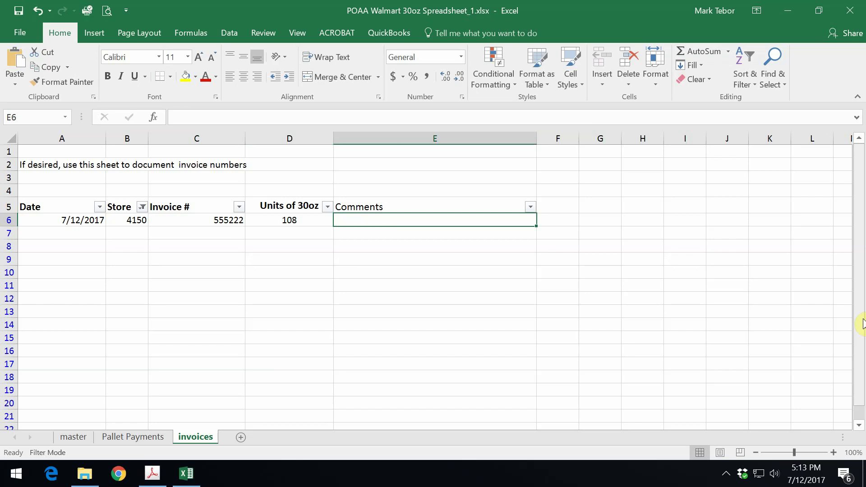
In the next log row, enter 168 units with the comment 'Pallet payment'.
key(Down)
key(Left)
text(168)
key(Tab)
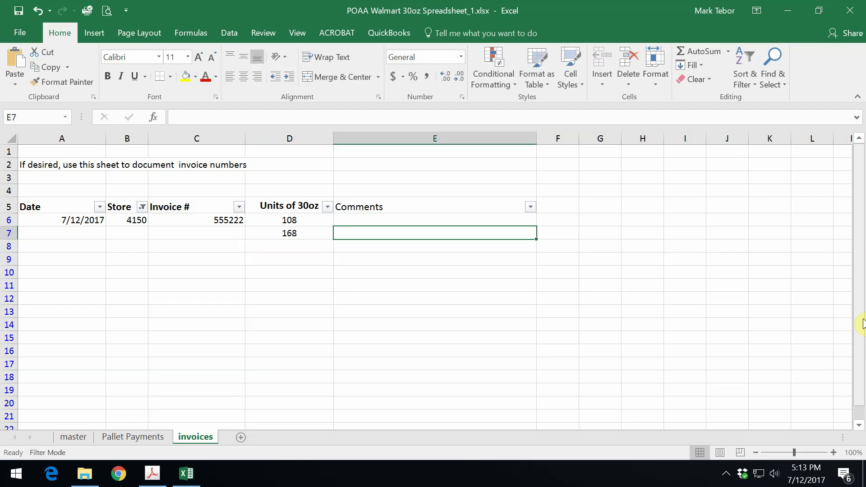
text(Pallet )
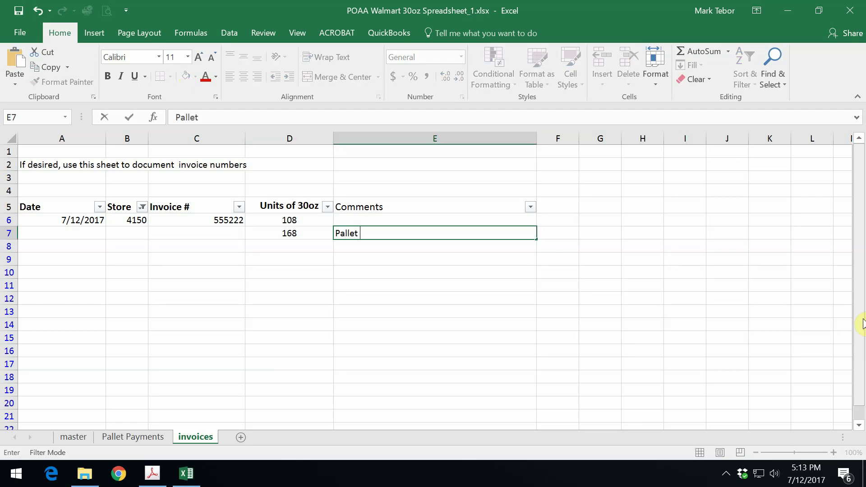
text(payment)
key(Return)
Complete that row with date 8/14/2017, store 4150 and 'settlement statement', then return to the master sheet.
key(Up)
key(Left)
key(Left)
key(Left)
key(Left)
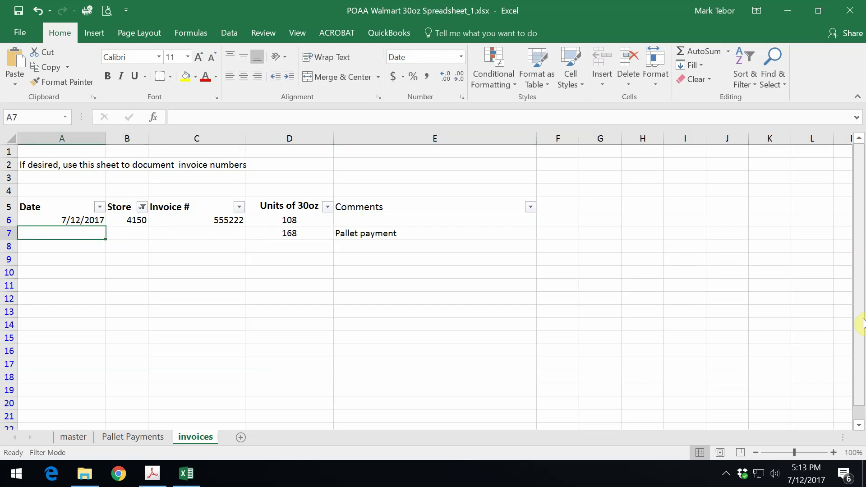
text(8/14/)
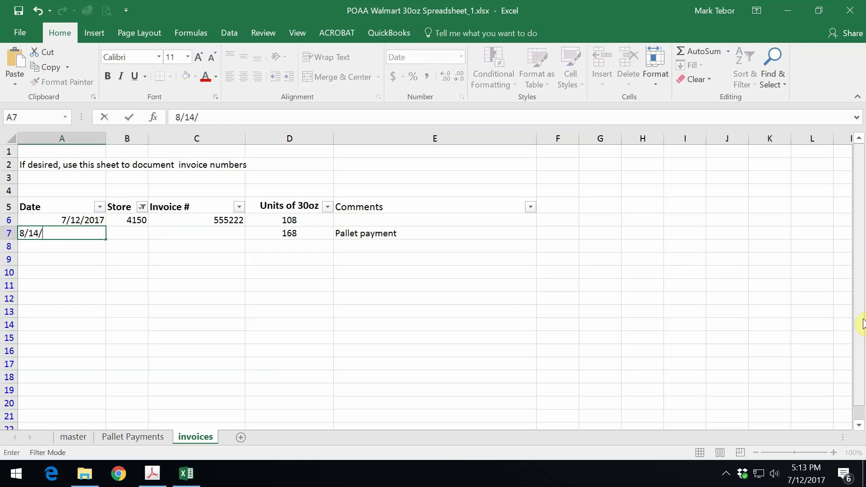
text(2017)
key(BackSpace)
text(17)
key(Tab)
text(4150)
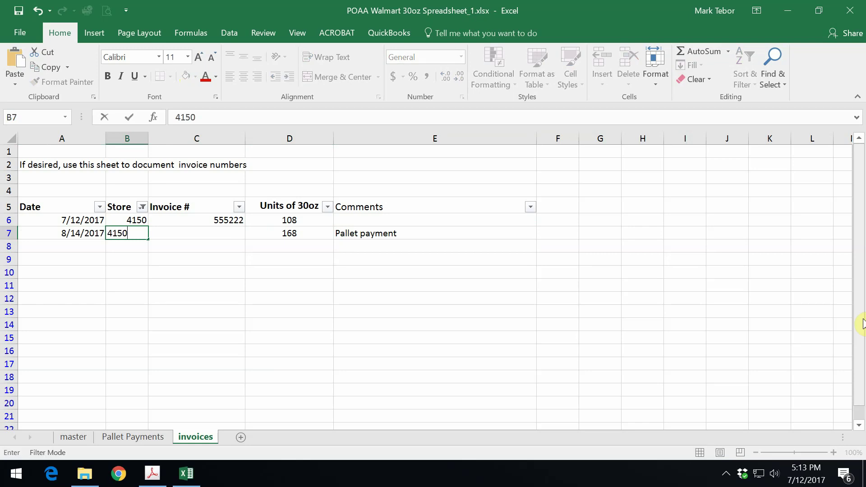
key(Tab)
text(settlement )
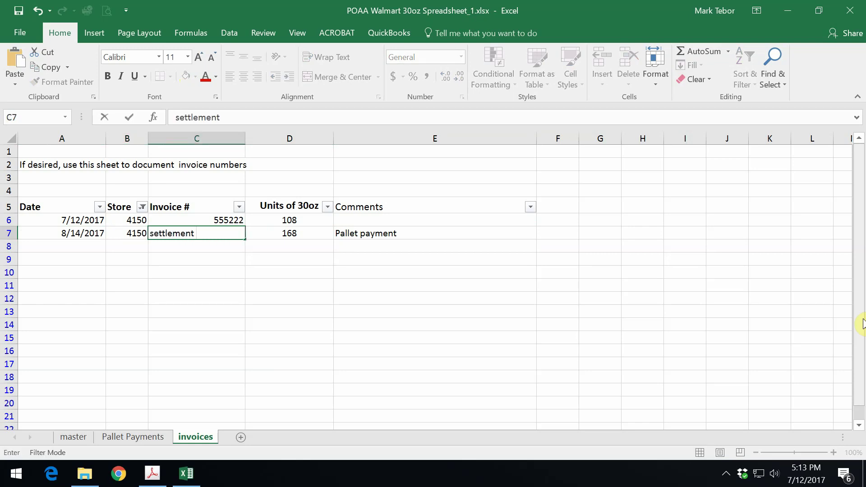
text(statement)
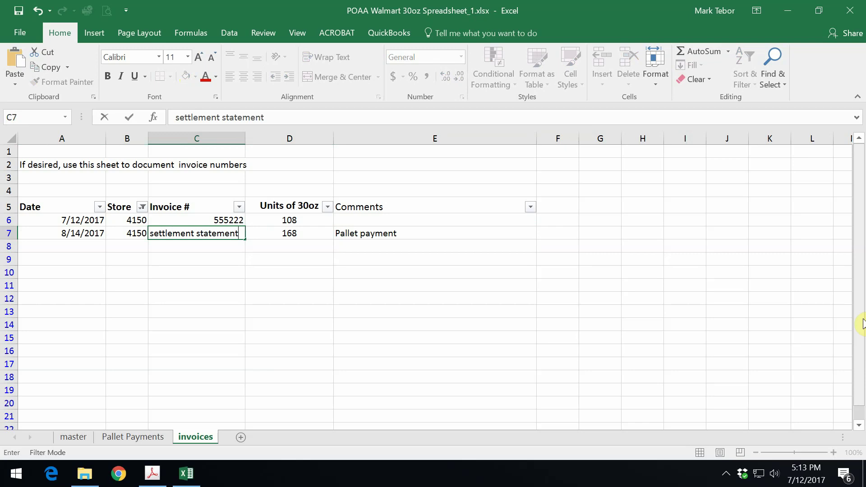
key(Return)
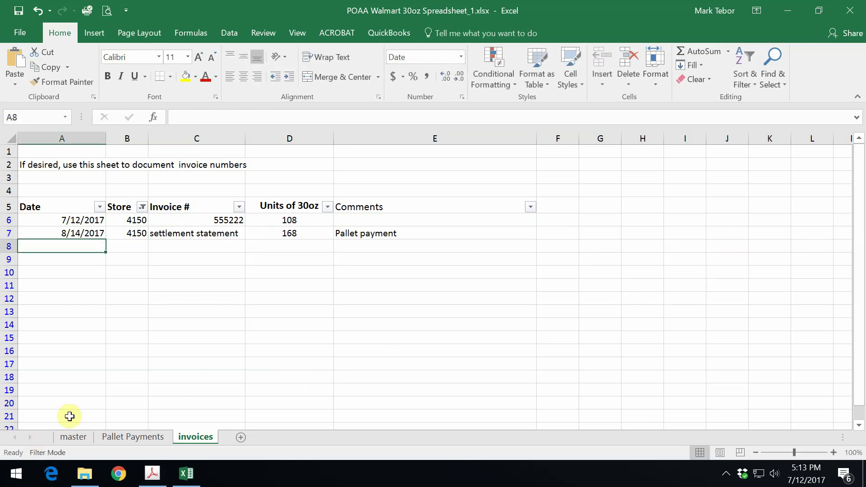
click(72, 438)
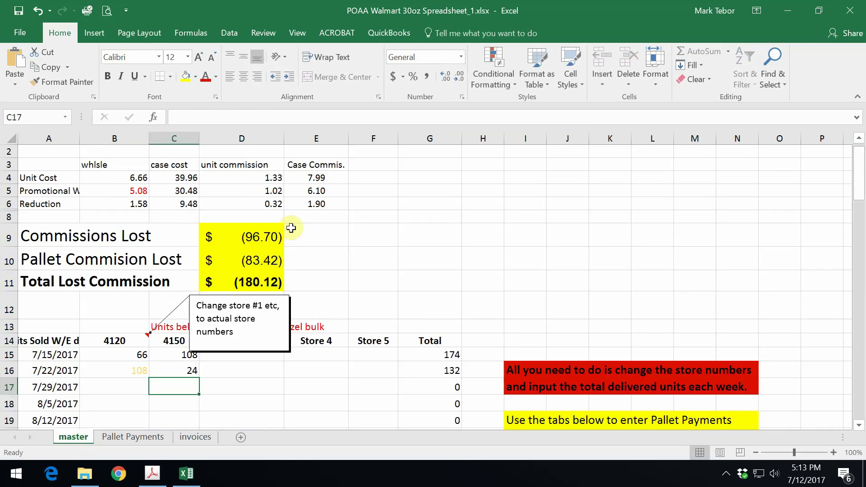
Save the workbook and close Excel.
click(18, 13)
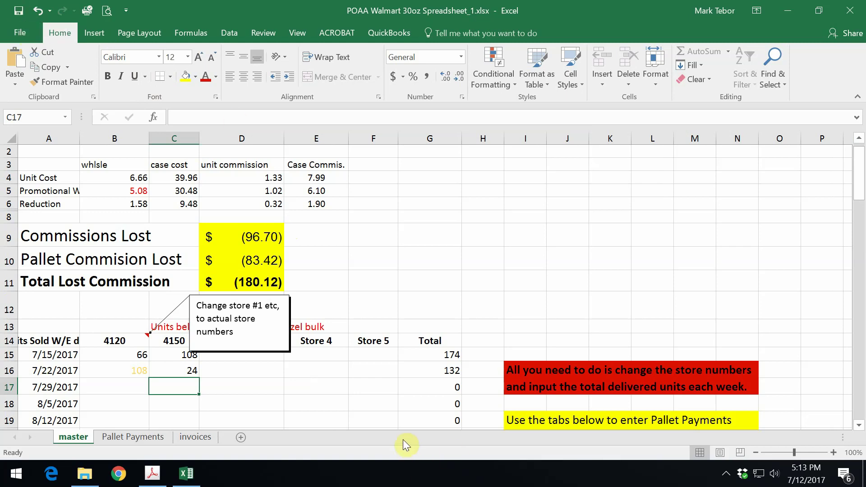
click(849, 10)
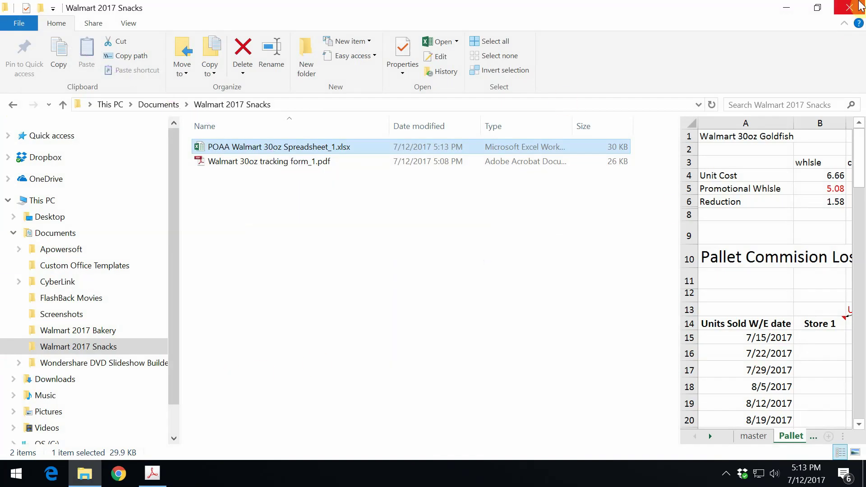
Reopen POAA Walmart 30oz Spreadsheet_1.xlsx from the Walmart 2017 Snacks folder.
double_click(301, 148)
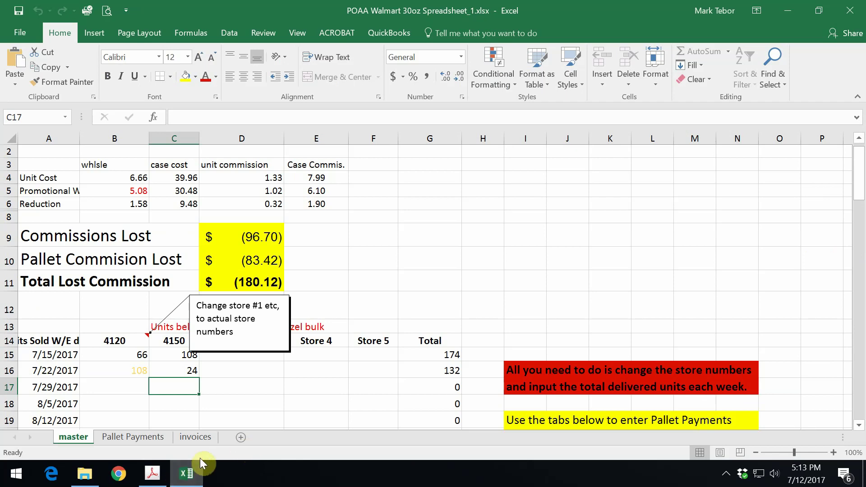
mouse_move(207, 458)
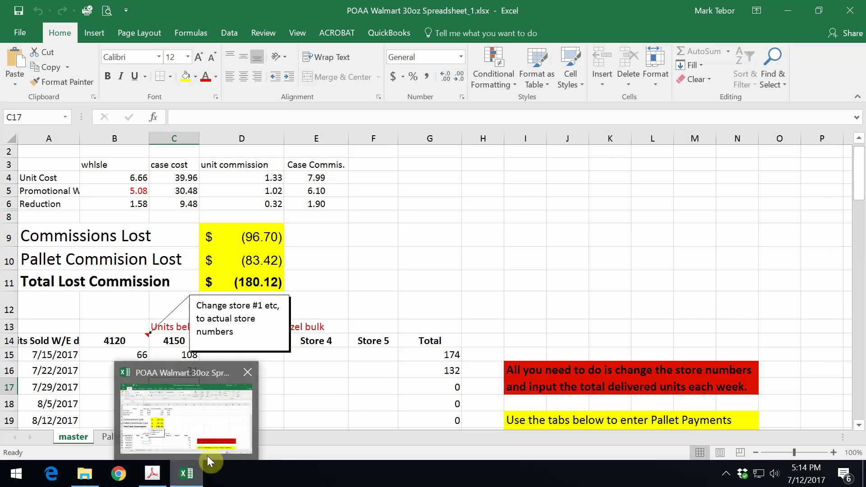